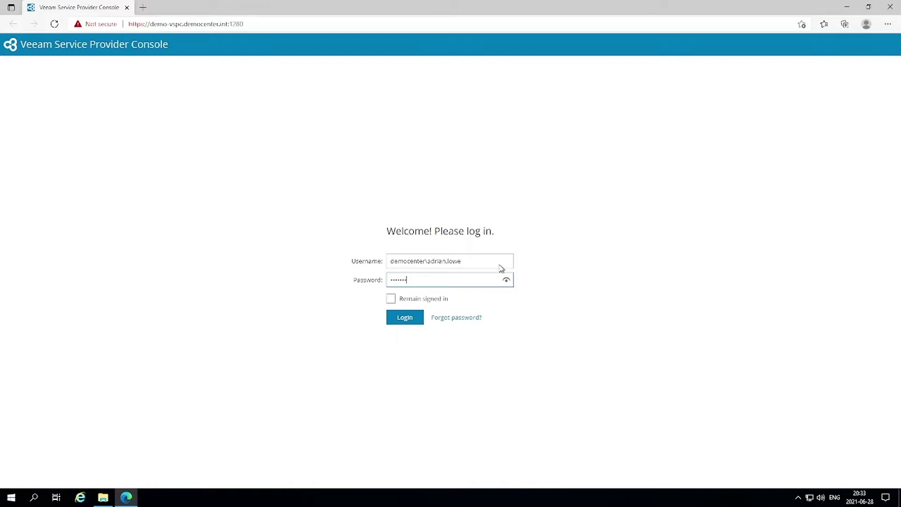
Step: Log in to Veeam Service Provider Console with the entered credentials
{"action": "left_click", "coordinate": [406, 320]}
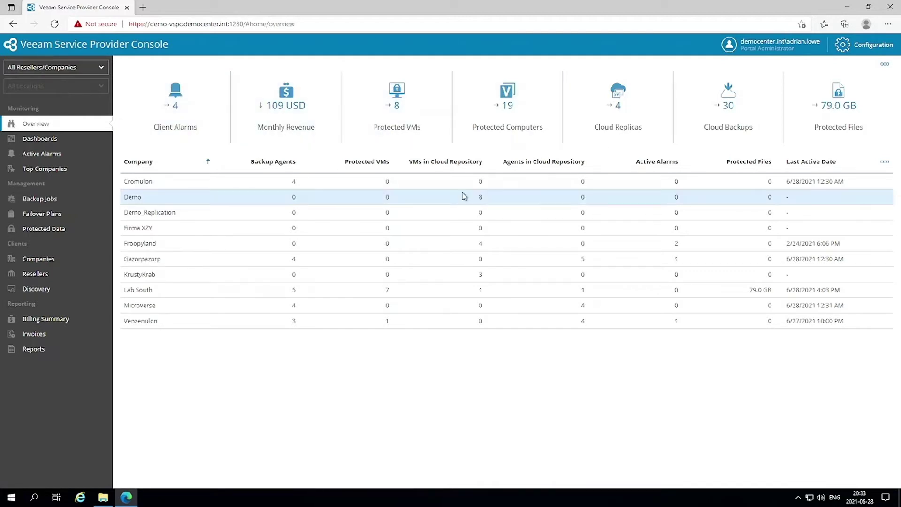
Step: Open Dashboards and switch the Jobs Overview period through Previous month and Current month, then back to Last 30 days
{"action": "left_click", "coordinate": [45, 140]}
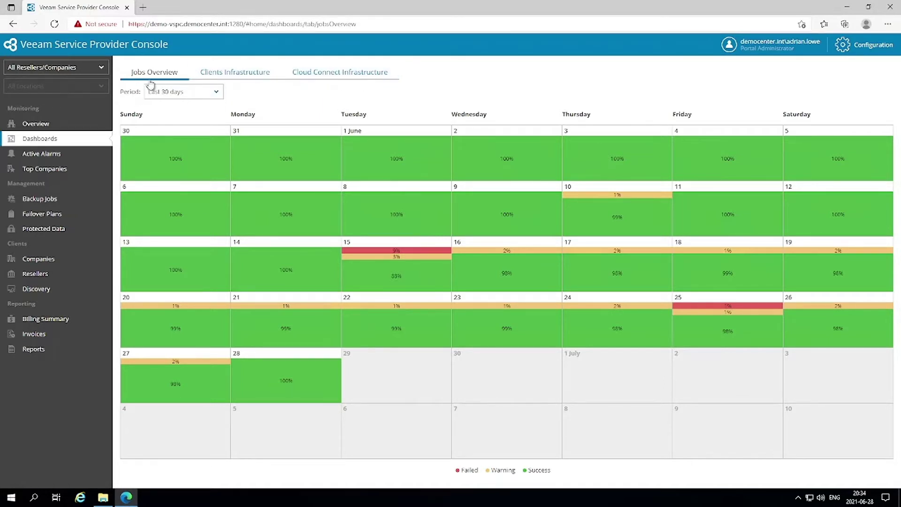
{"action": "left_click", "coordinate": [217, 92]}
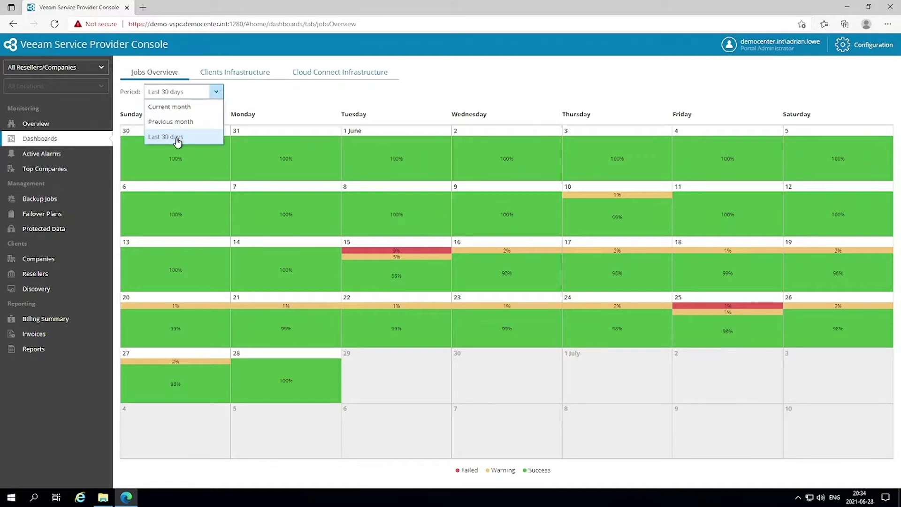
{"action": "left_click", "coordinate": [178, 123]}
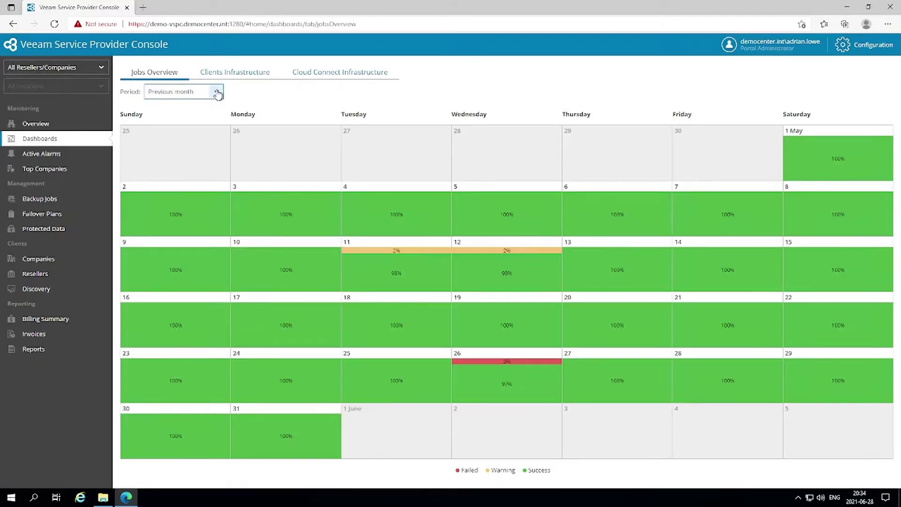
{"action": "left_click", "coordinate": [217, 92]}
{"action": "left_click", "coordinate": [173, 108]}
{"action": "left_click", "coordinate": [216, 91]}
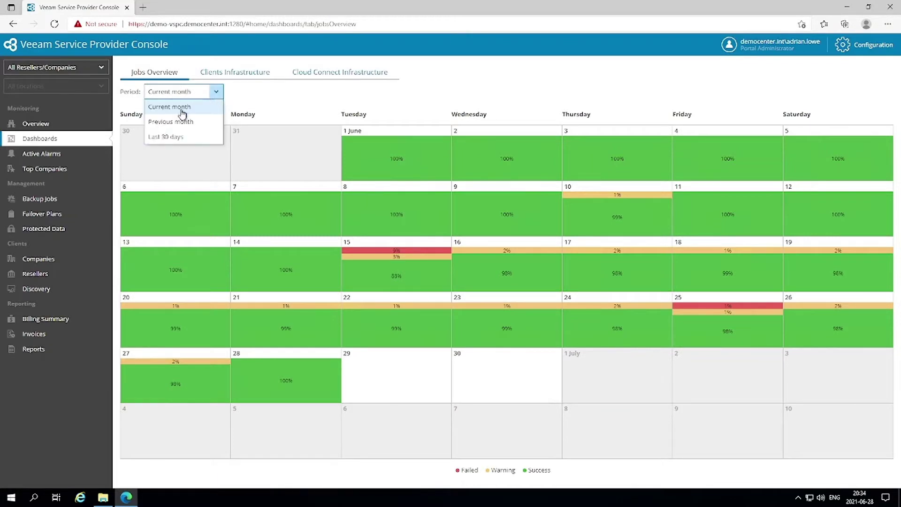
{"action": "left_click", "coordinate": [166, 137]}
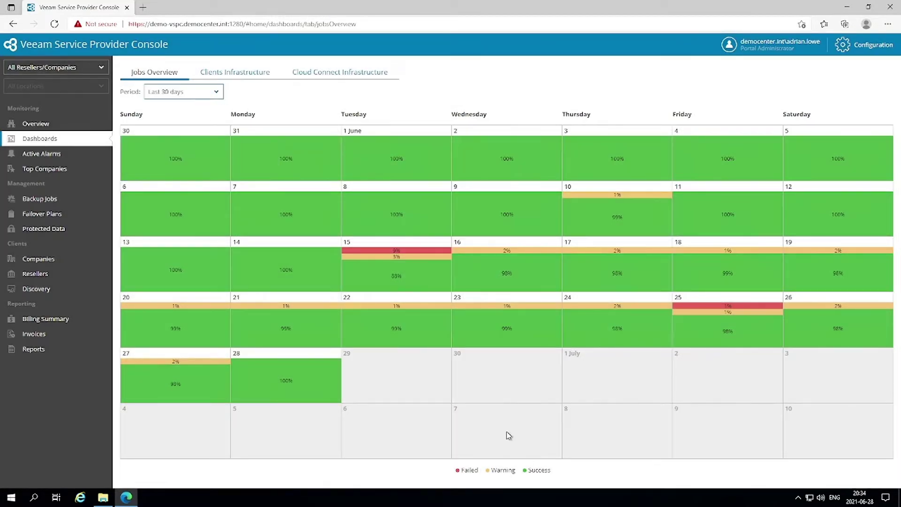
{"action": "mouse_move", "coordinate": [368, 251]}
Step: Open the 15 June job details, search Job Name for 'nas backup to XFS', then clear the search
{"action": "mouse_move", "coordinate": [410, 259]}
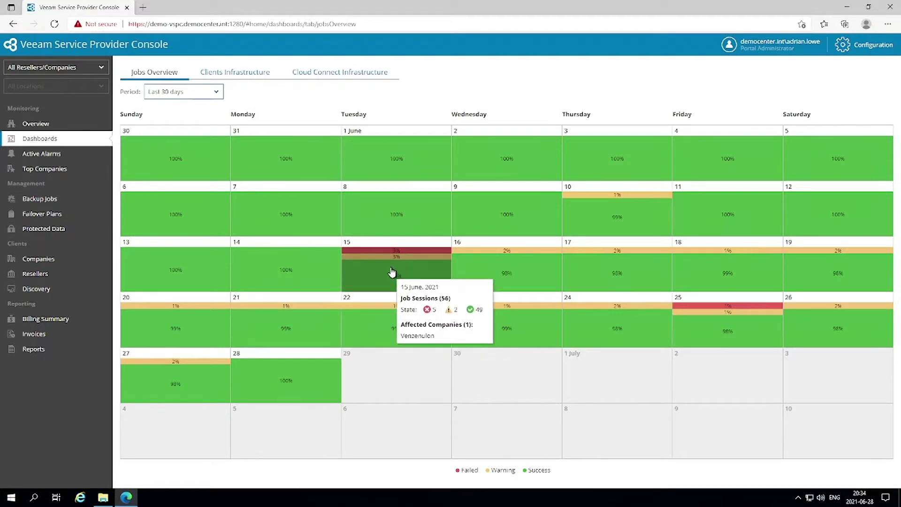
{"action": "left_click", "coordinate": [392, 273]}
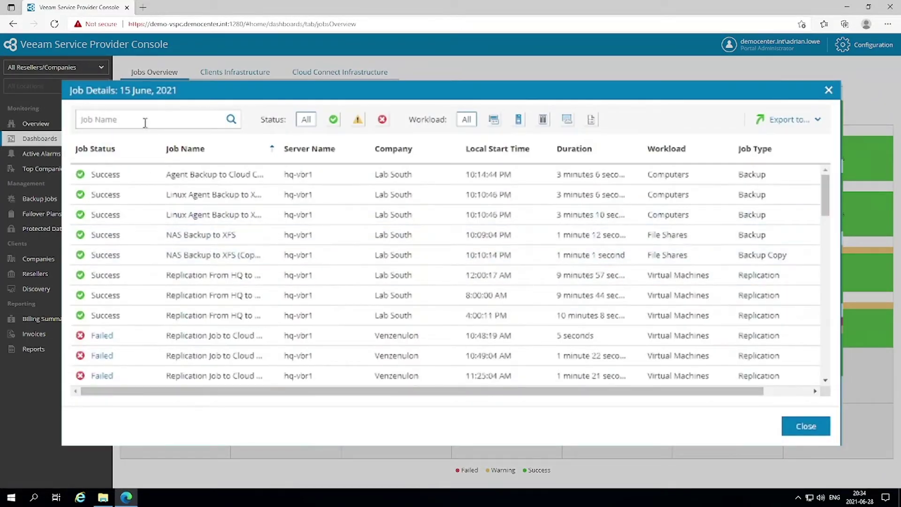
{"action": "left_click", "coordinate": [142, 117]}
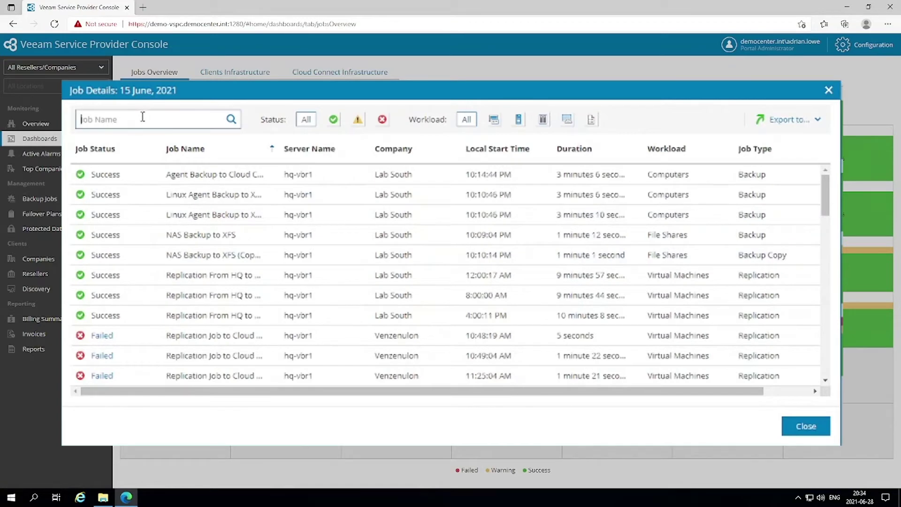
{"action": "left_click", "coordinate": [829, 188]}
{"action": "mouse_move", "coordinate": [828, 188]}
{"action": "left_mouse_down"}
{"action": "mouse_move", "coordinate": [815, 224]}
{"action": "mouse_move", "coordinate": [827, 302]}
{"action": "mouse_move", "coordinate": [827, 171]}
{"action": "left_mouse_up"}
{"action": "left_click", "coordinate": [201, 121]}
{"action": "type", "text": "nas backup to XFS"}
{"action": "left_click", "coordinate": [231, 119]}
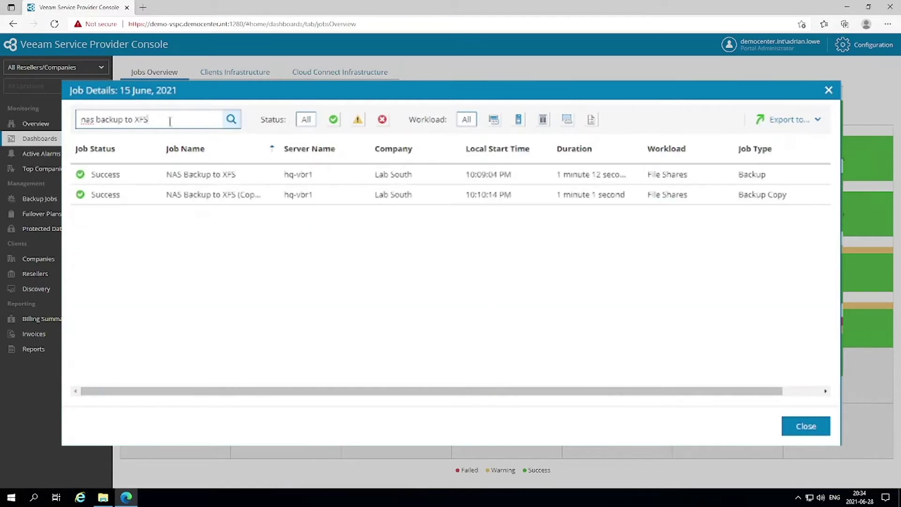
{"action": "triple_click", "coordinate": [218, 117]}
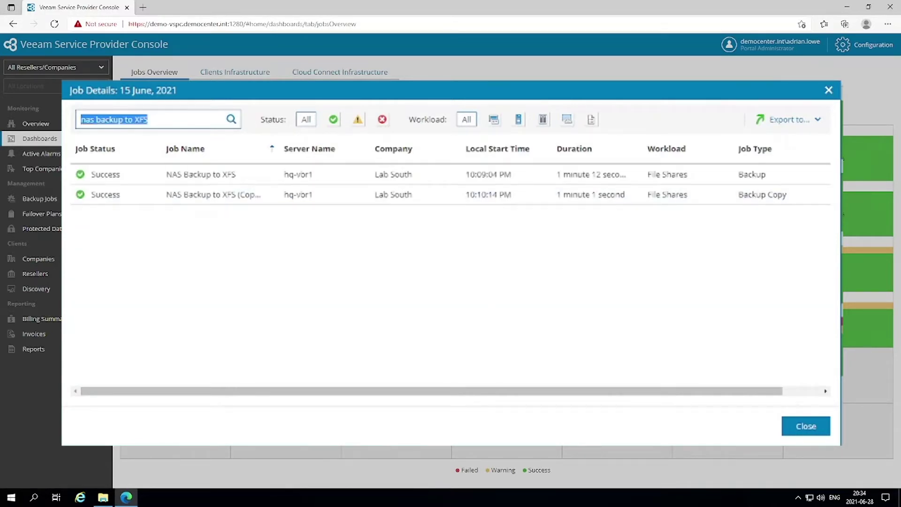
{"action": "key", "text": "BackSpace"}
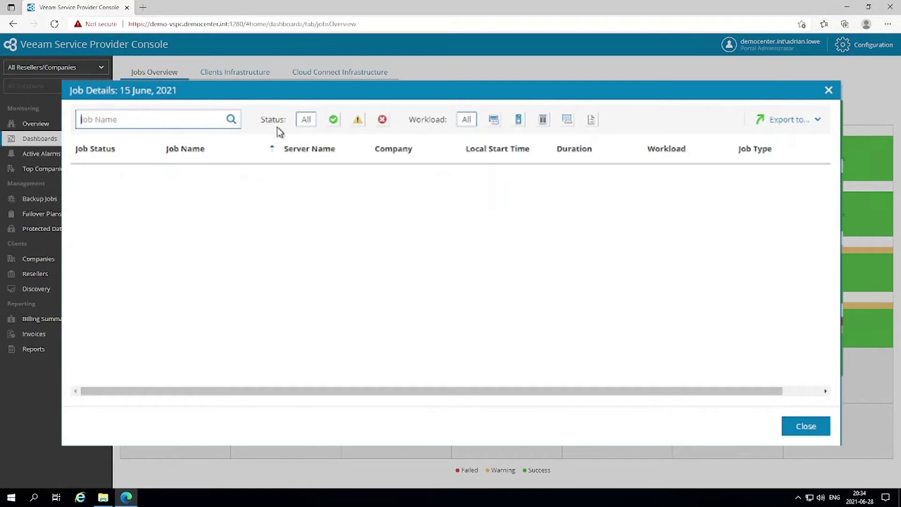
Step: Toggle the Status filters through All, Success and Warning, ending on Failed only
{"action": "left_click", "coordinate": [300, 123]}
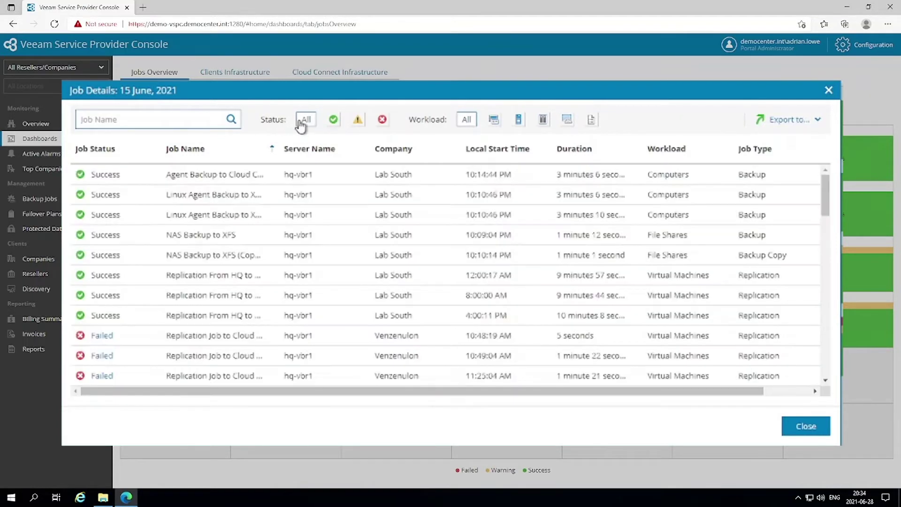
{"action": "left_click", "coordinate": [332, 121]}
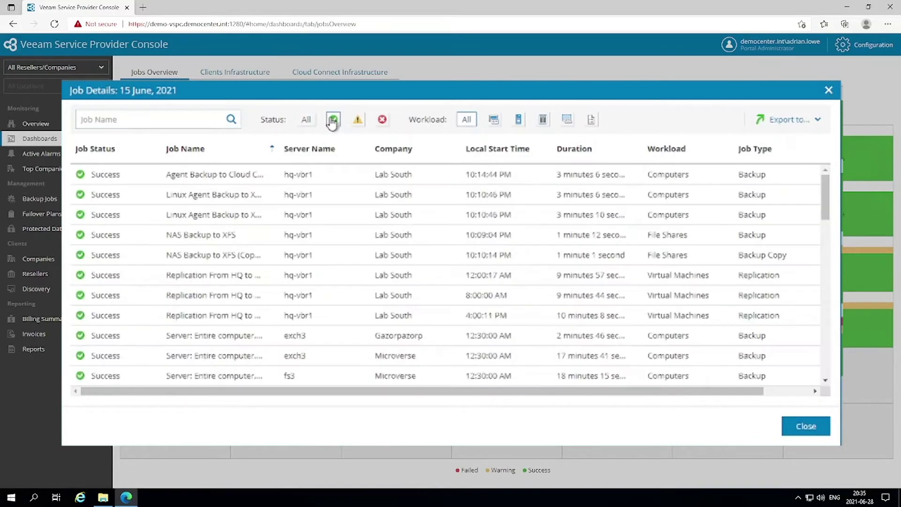
{"action": "left_click", "coordinate": [356, 120]}
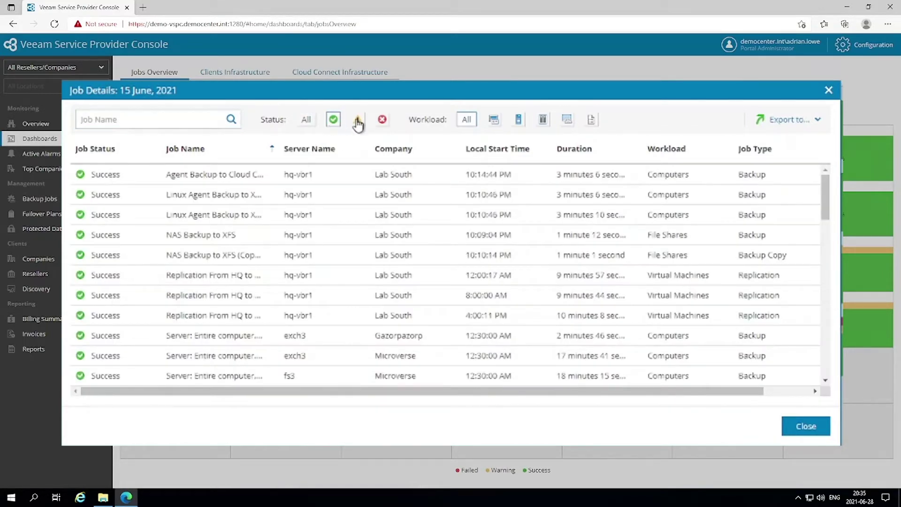
{"action": "left_click", "coordinate": [334, 123]}
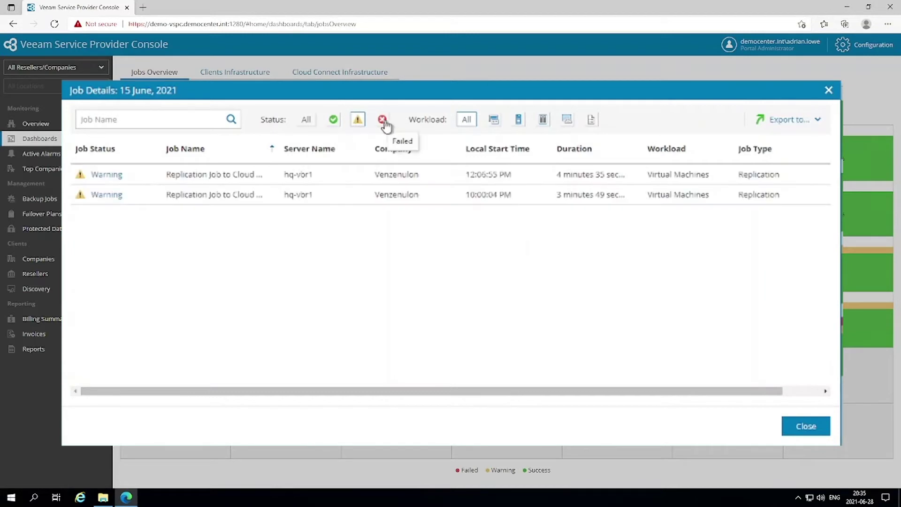
{"action": "left_click", "coordinate": [357, 123]}
{"action": "left_click", "coordinate": [381, 121]}
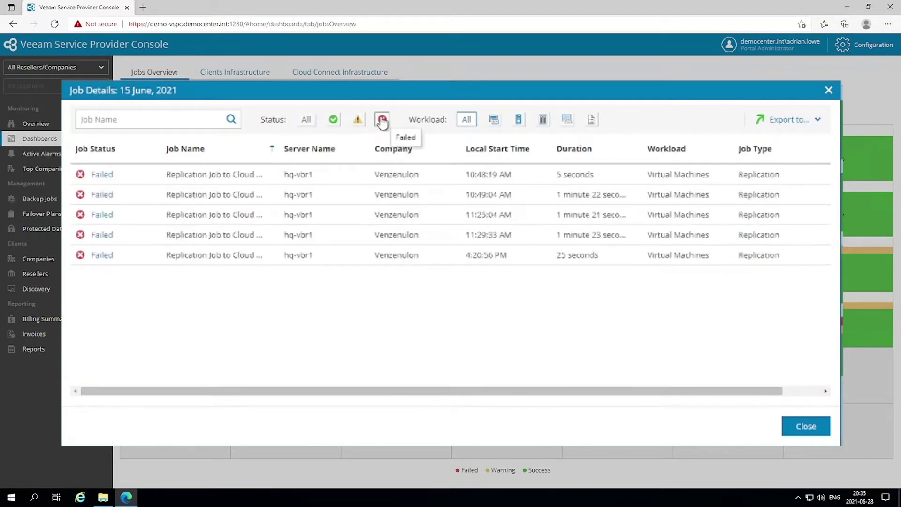
Step: Reset status to all and try each workload filter: VMs, computers, file shares, cloud VMs, database logs
{"action": "left_click", "coordinate": [306, 121]}
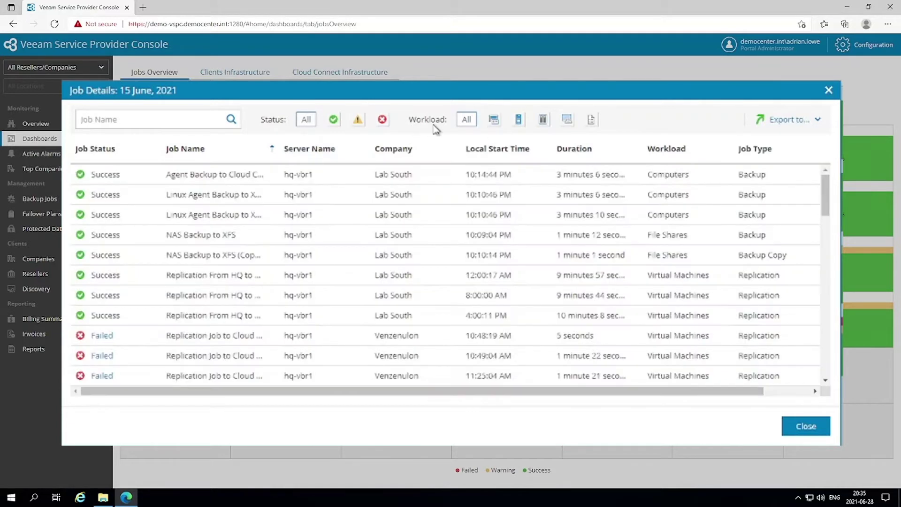
{"action": "left_click", "coordinate": [496, 122]}
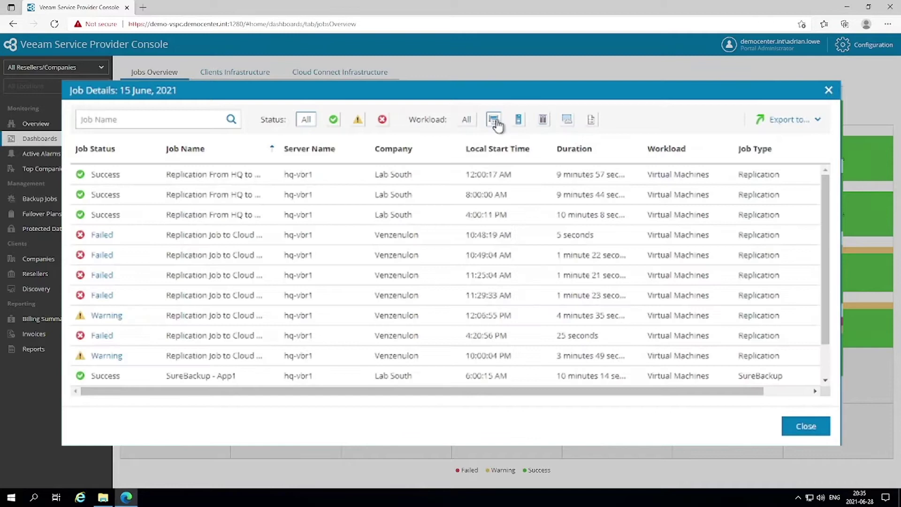
{"action": "left_click", "coordinate": [495, 121]}
{"action": "left_click", "coordinate": [521, 121]}
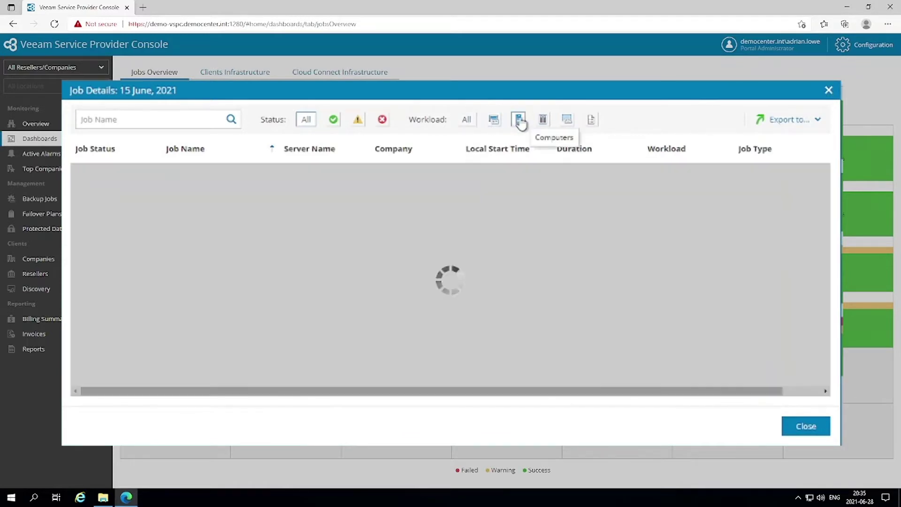
{"action": "left_click", "coordinate": [540, 121]}
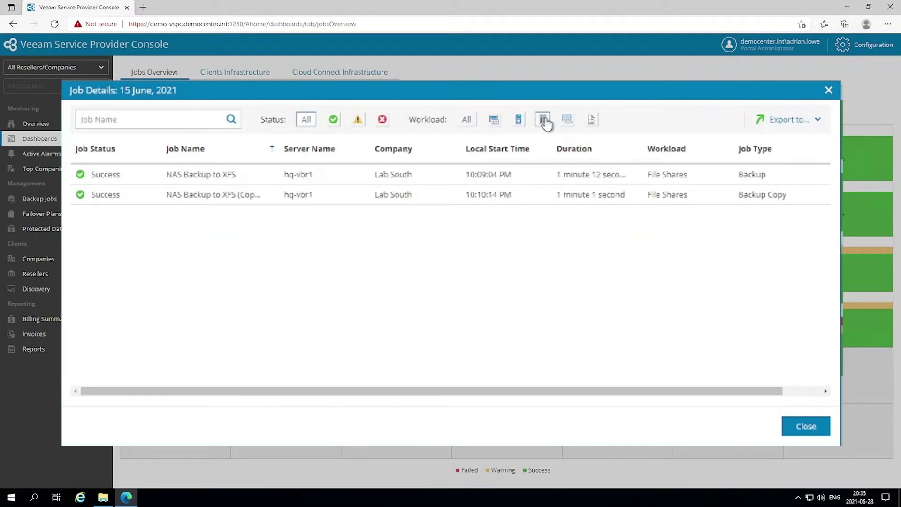
{"action": "left_click", "coordinate": [543, 121]}
{"action": "left_click", "coordinate": [567, 121]}
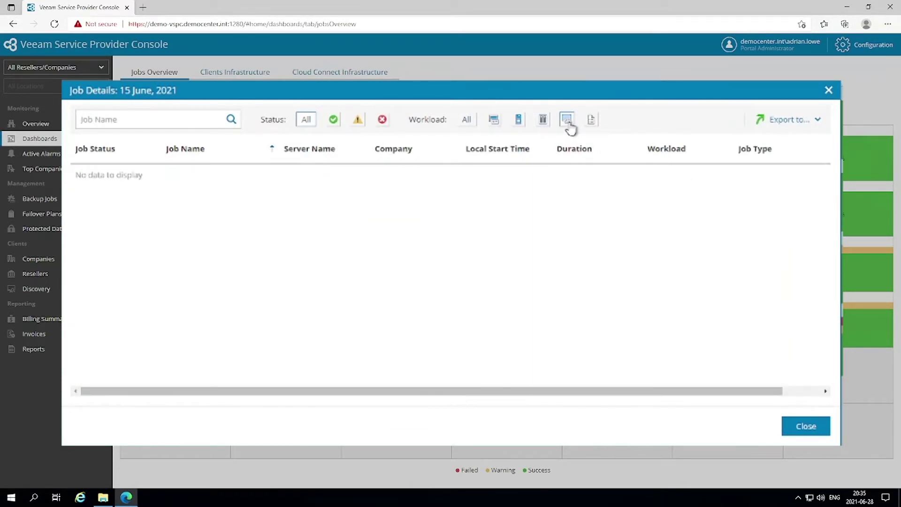
{"action": "left_click", "coordinate": [569, 124]}
{"action": "left_click", "coordinate": [592, 123]}
{"action": "left_click", "coordinate": [467, 121]}
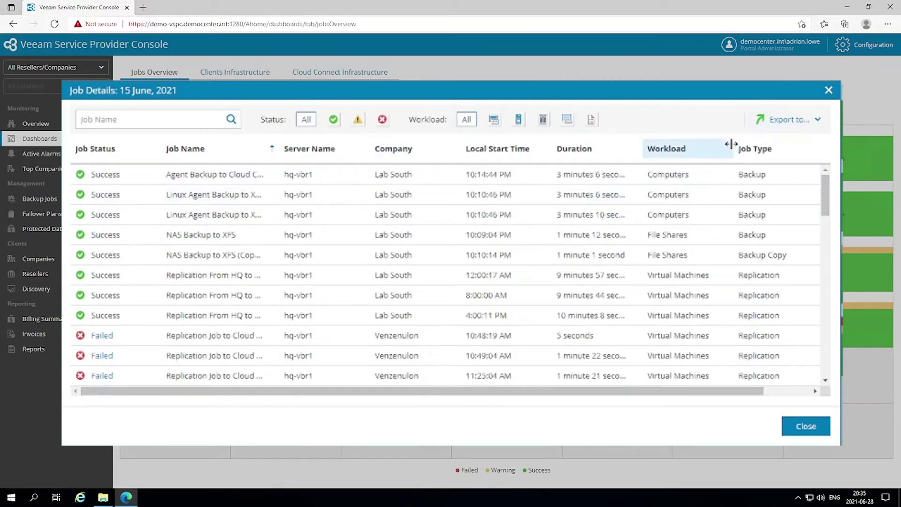
Step: Export the job details to CSV and open the downloaded file with Notepad
{"action": "left_click", "coordinate": [819, 124]}
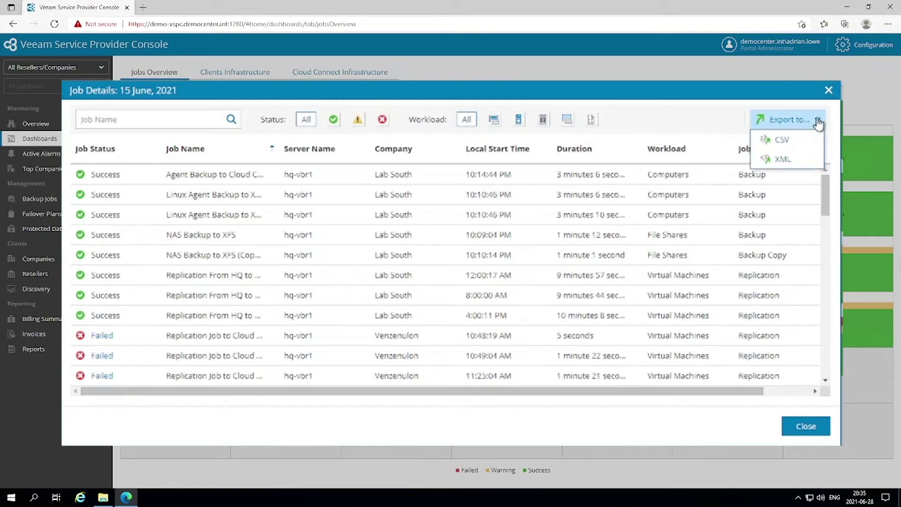
{"action": "left_click", "coordinate": [782, 142]}
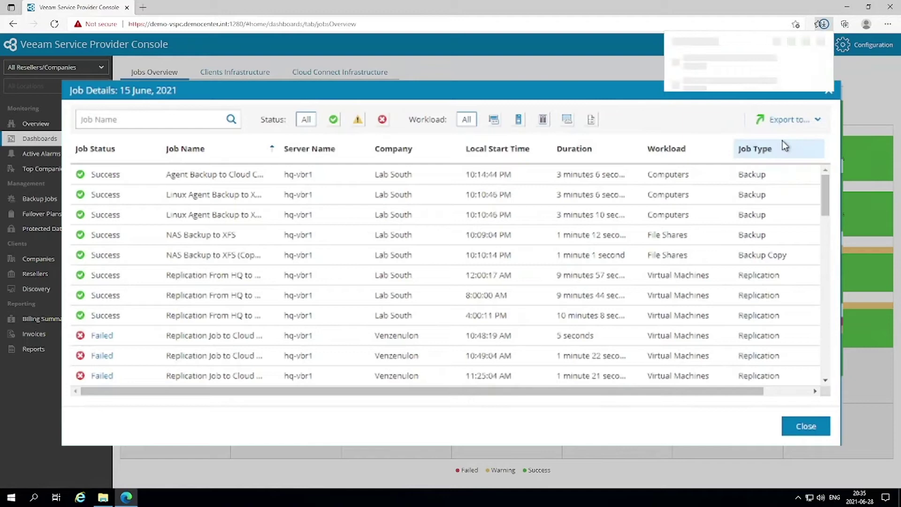
{"action": "left_click", "coordinate": [693, 65]}
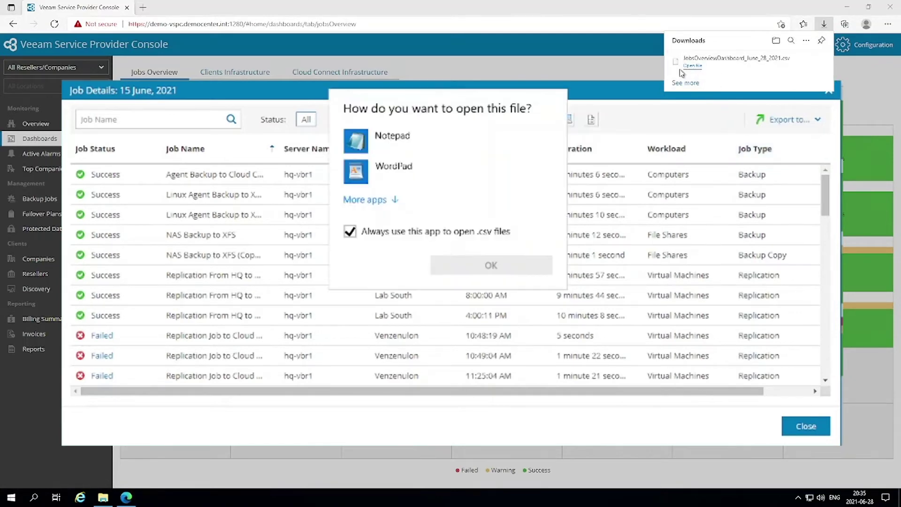
{"action": "left_click", "coordinate": [388, 139]}
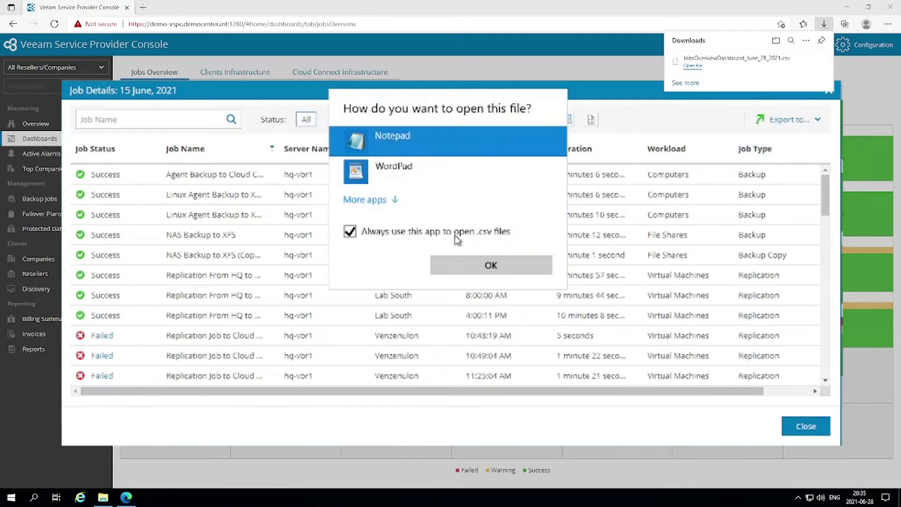
Step: Open the CSV in Notepad, select some rows, and scroll through the exported jobs
{"action": "left_click", "coordinate": [483, 269]}
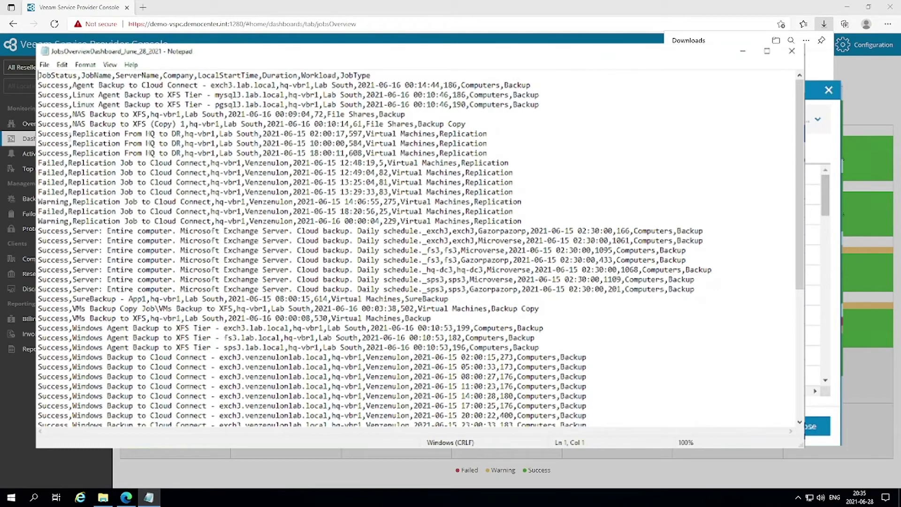
{"action": "left_click_drag", "start_coordinate": [38, 153], "coordinate": [229, 255]}
{"action": "scroll", "coordinate": [230, 256], "scroll_direction": "down", "scroll_amount": 4}
{"action": "scroll", "coordinate": [230, 254], "scroll_direction": "down", "scroll_amount": 3}
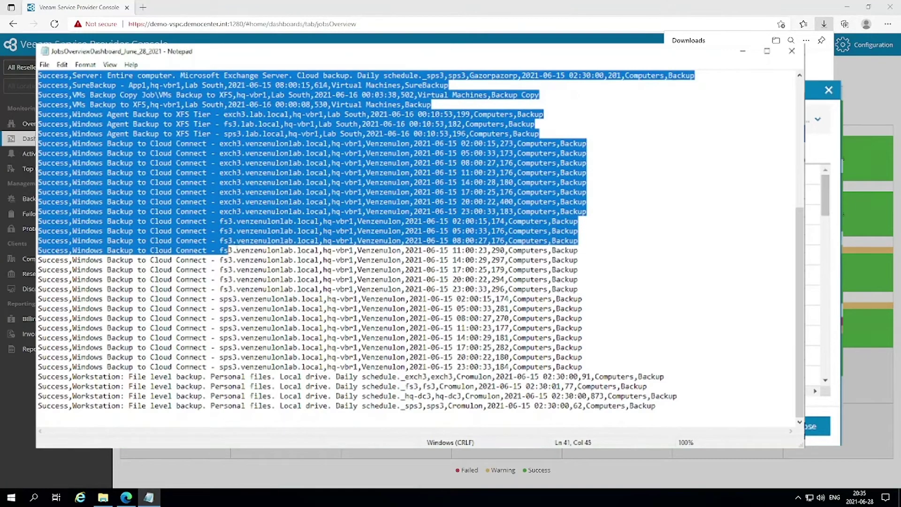
Step: Close Notepad and the 15 June job details, and switch to the Clients Infrastructure dashboard
{"action": "left_click", "coordinate": [792, 51]}
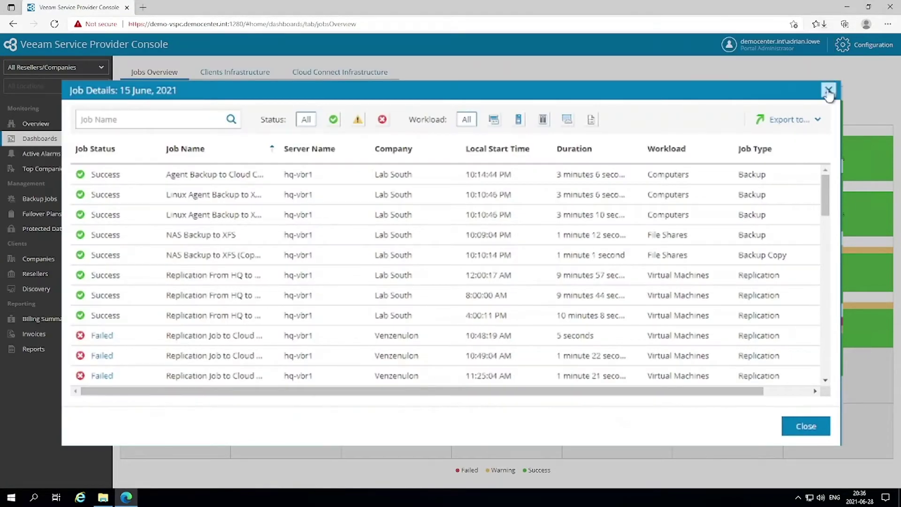
{"action": "left_click", "coordinate": [828, 91]}
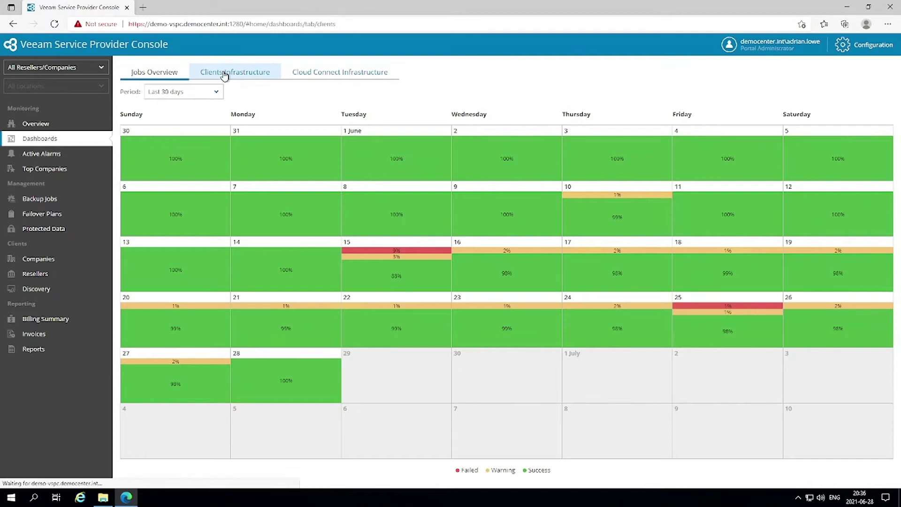
{"action": "left_click", "coordinate": [222, 75]}
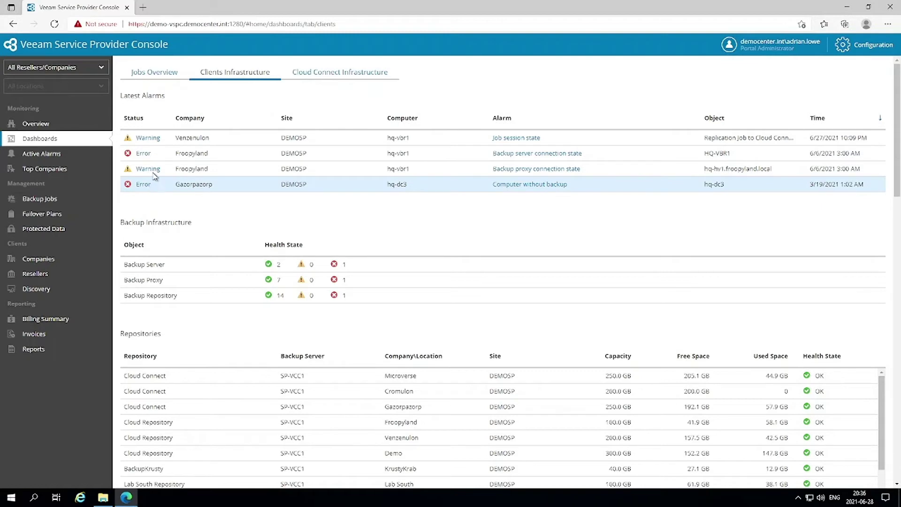
Step: Filter the dashboard to the Democenter reseller's Cromulon company and scroll through its data
{"action": "left_click", "coordinate": [102, 69]}
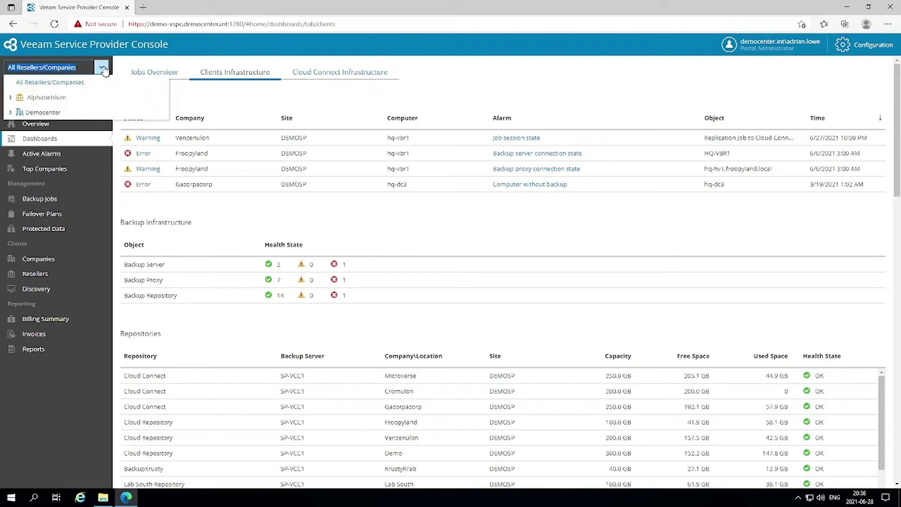
{"action": "left_click", "coordinate": [11, 113]}
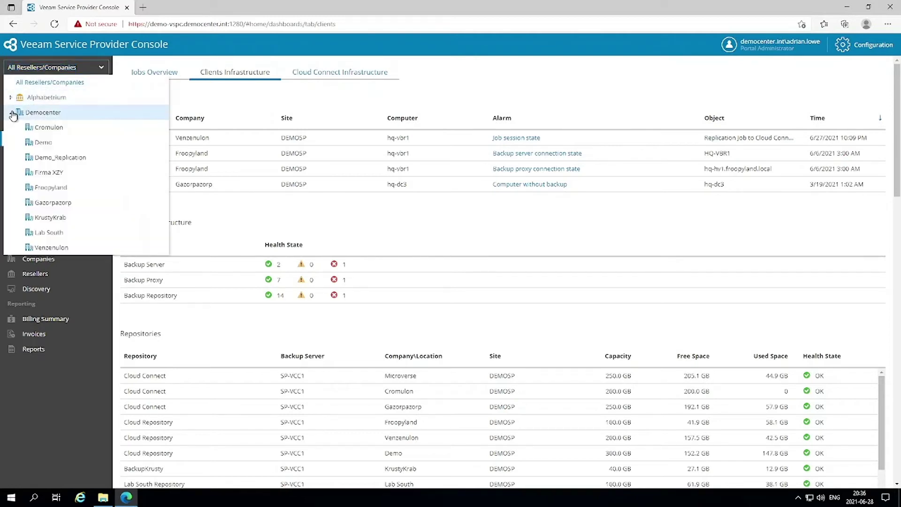
{"action": "left_click", "coordinate": [49, 127]}
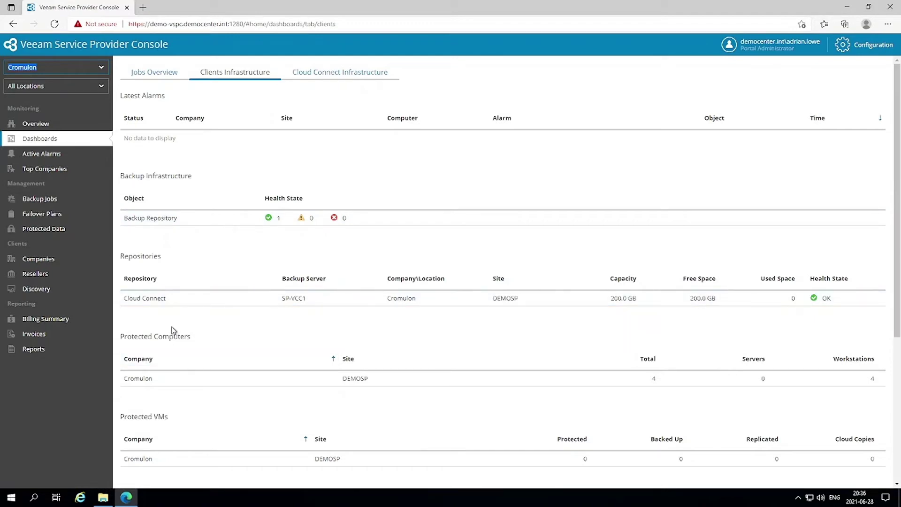
{"action": "scroll", "coordinate": [171, 332], "scroll_direction": "down", "scroll_amount": 3}
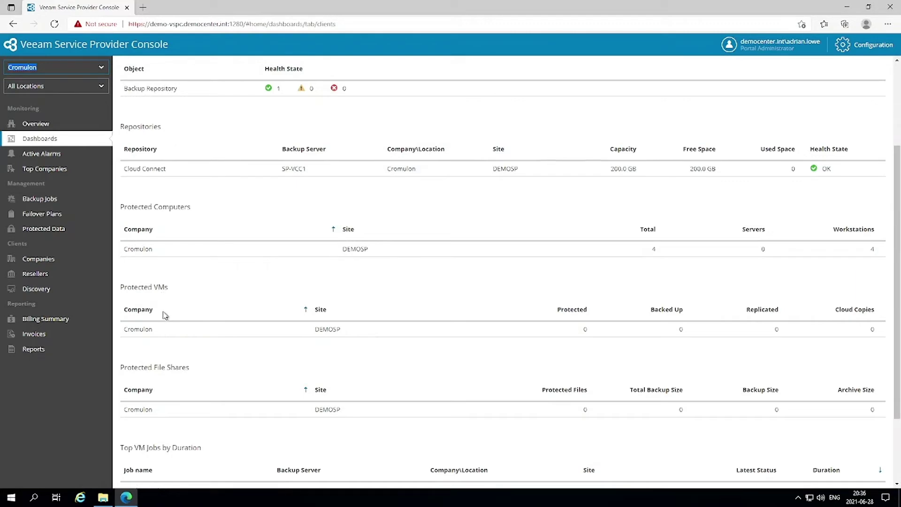
{"action": "scroll", "coordinate": [180, 382], "scroll_direction": "down", "scroll_amount": 2}
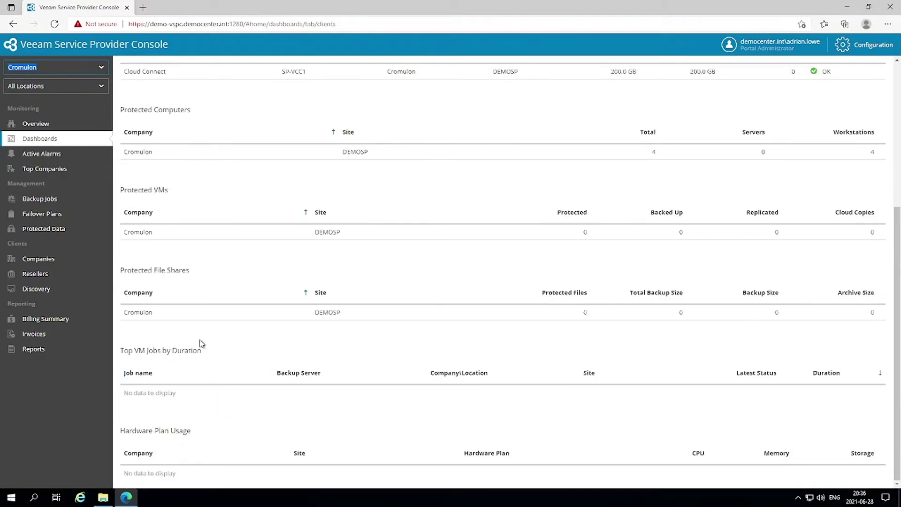
{"action": "scroll", "coordinate": [185, 312], "scroll_direction": "up", "scroll_amount": 5}
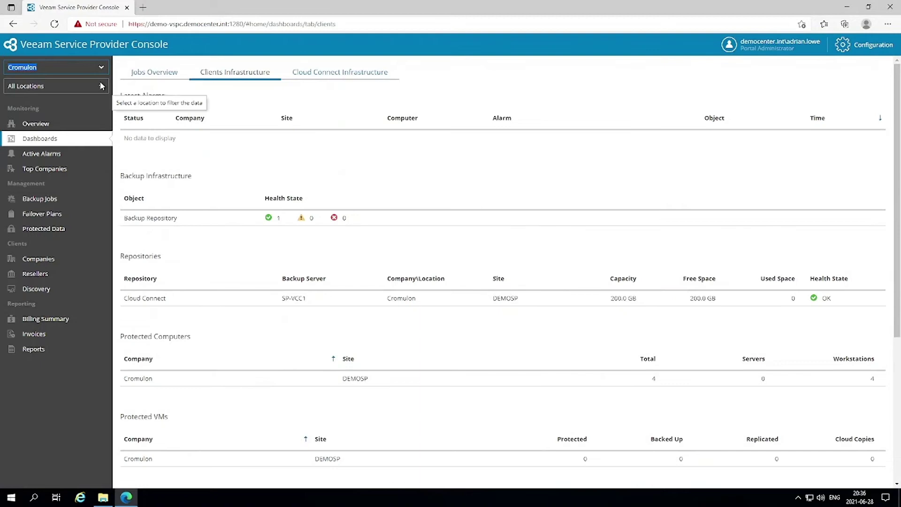
Step: Return to All Resellers/Companies, select the Backup Server health row, and scroll through infrastructure and repositories
{"action": "left_click", "coordinate": [98, 67]}
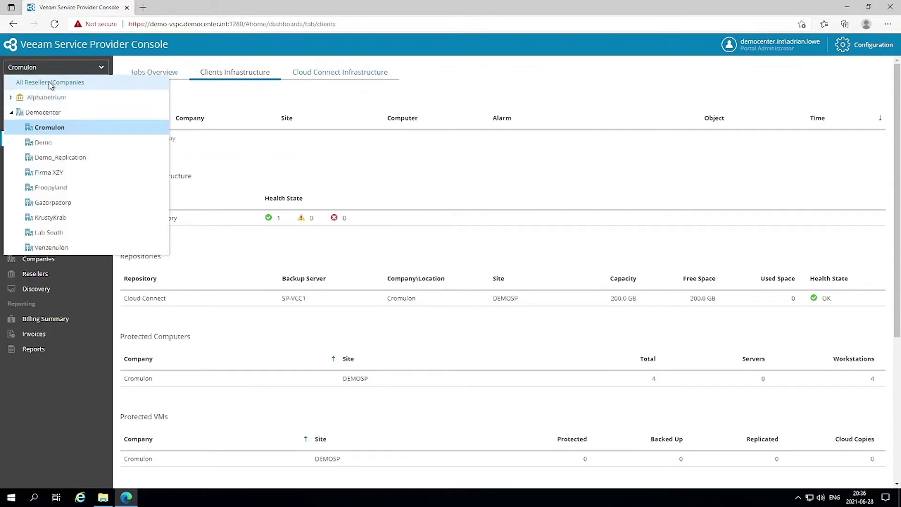
{"action": "left_click", "coordinate": [51, 82]}
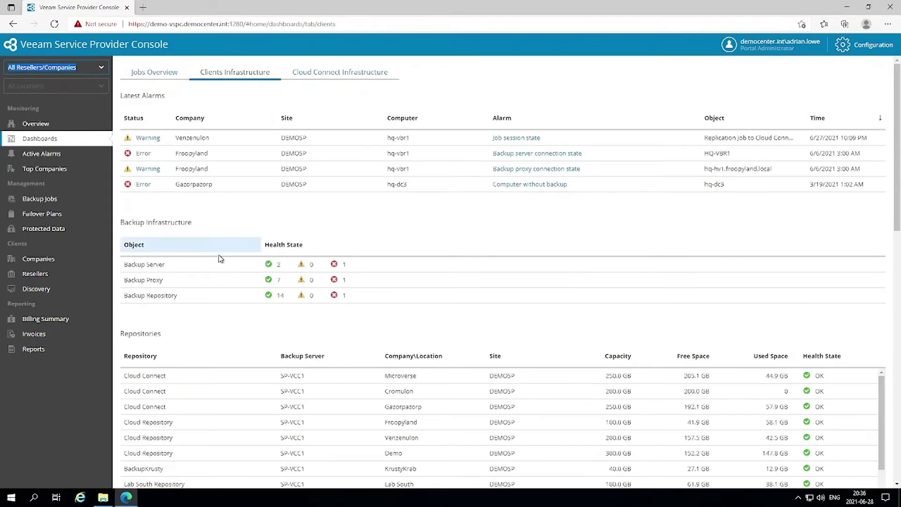
{"action": "scroll", "coordinate": [221, 259], "scroll_direction": "down", "scroll_amount": 4}
{"action": "scroll", "coordinate": [237, 258], "scroll_direction": "up", "scroll_amount": 3}
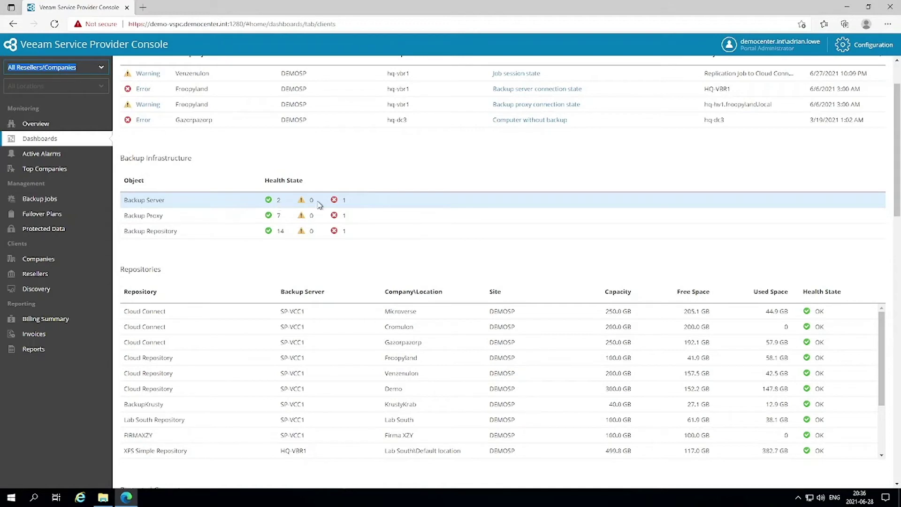
{"action": "left_click", "coordinate": [338, 203]}
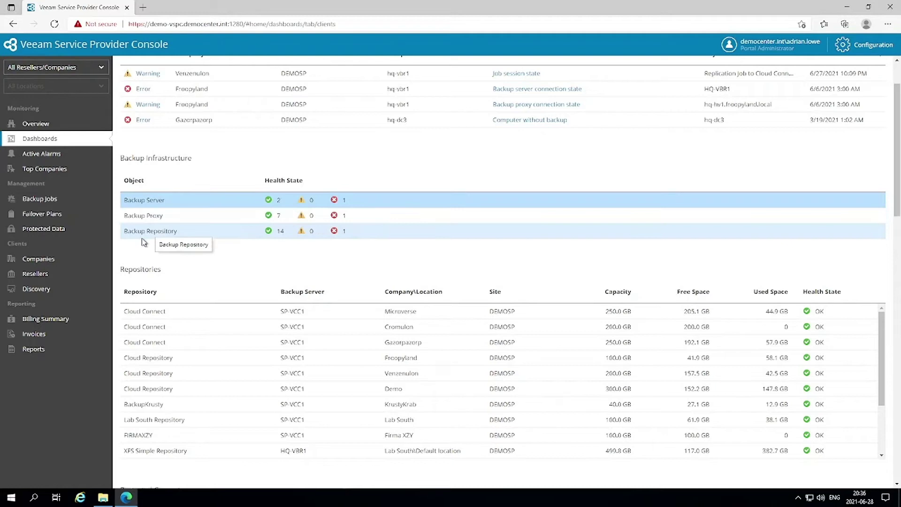
{"action": "scroll", "coordinate": [223, 306], "scroll_direction": "down", "scroll_amount": 3}
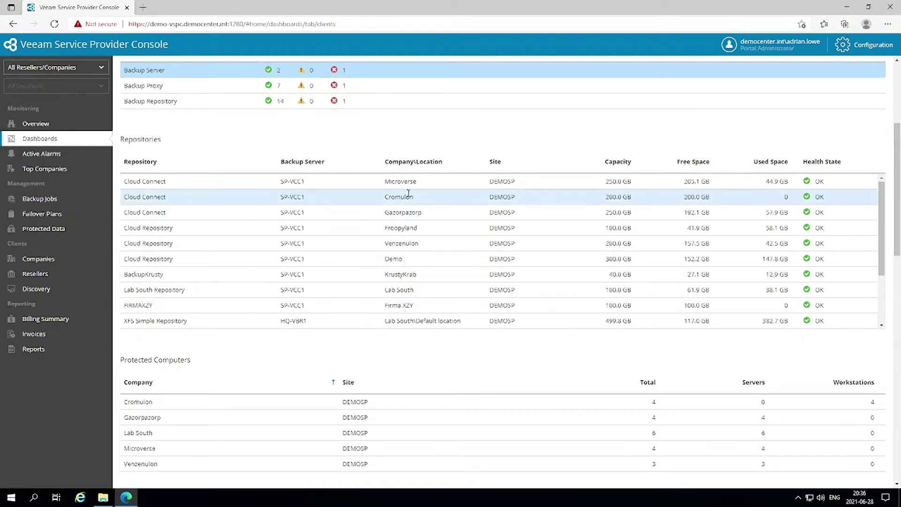
{"action": "scroll", "coordinate": [376, 310], "scroll_direction": "down", "scroll_amount": 1}
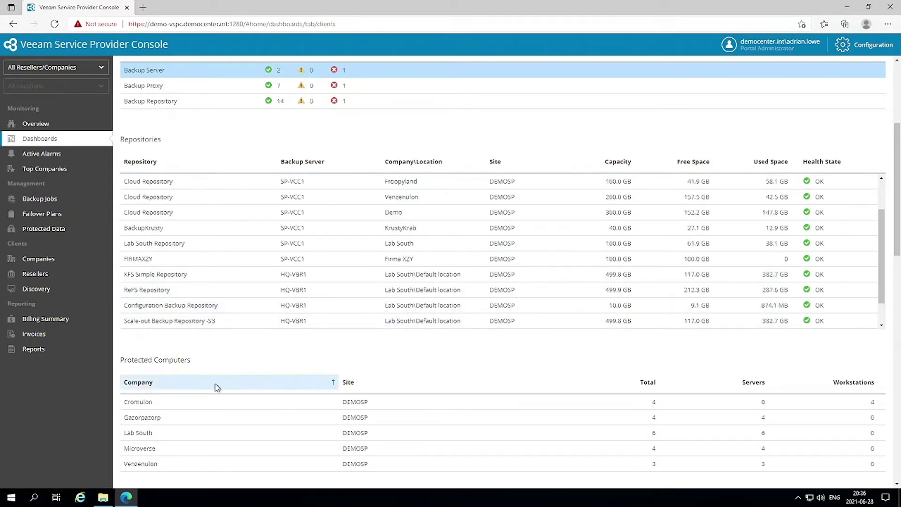
{"action": "scroll", "coordinate": [200, 365], "scroll_direction": "down", "scroll_amount": 4}
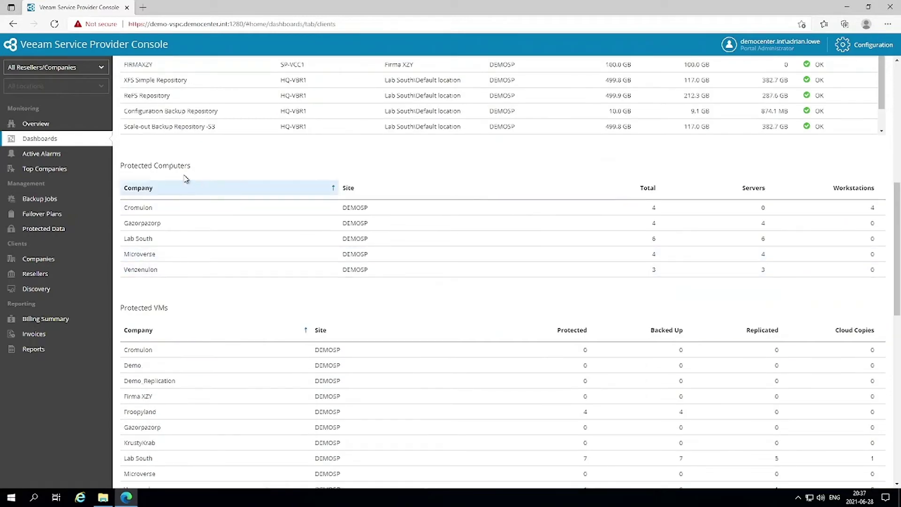
{"action": "scroll", "coordinate": [201, 173], "scroll_direction": "down", "scroll_amount": 5}
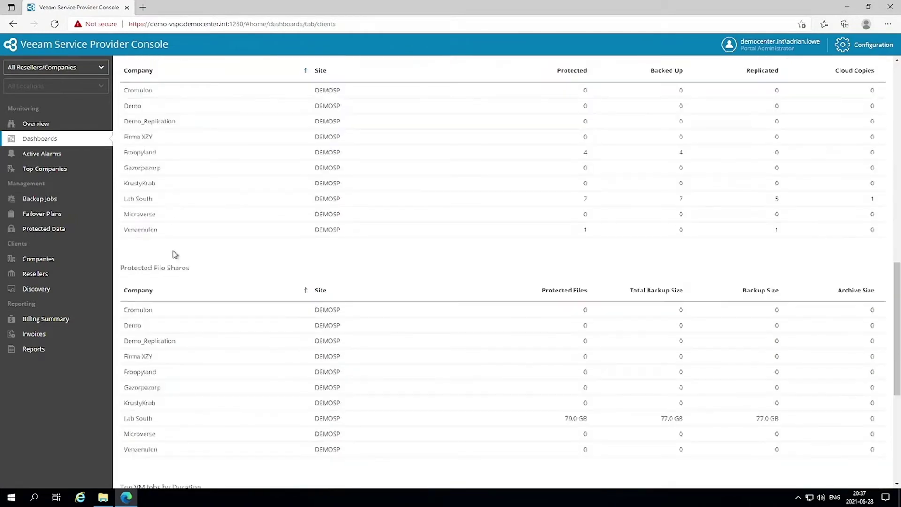
{"action": "scroll", "coordinate": [179, 268], "scroll_direction": "down", "scroll_amount": 5}
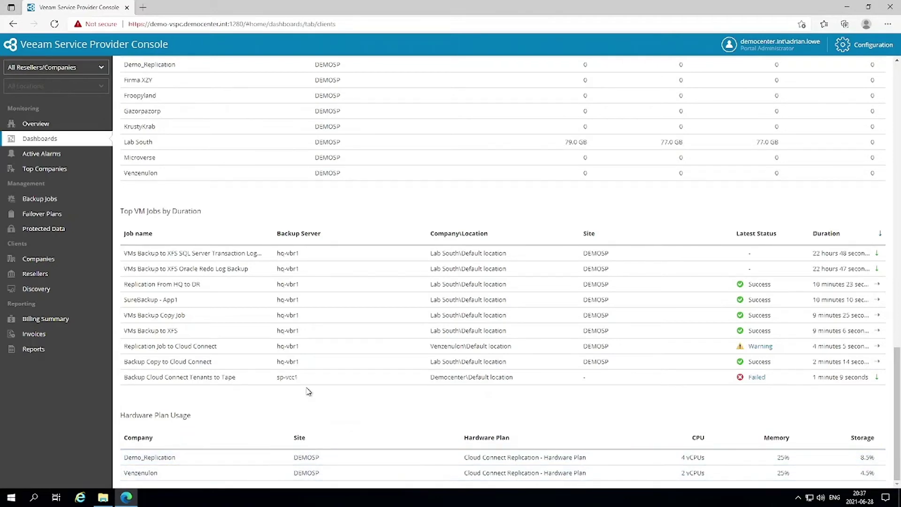
{"action": "scroll", "coordinate": [305, 395], "scroll_direction": "up", "scroll_amount": 15}
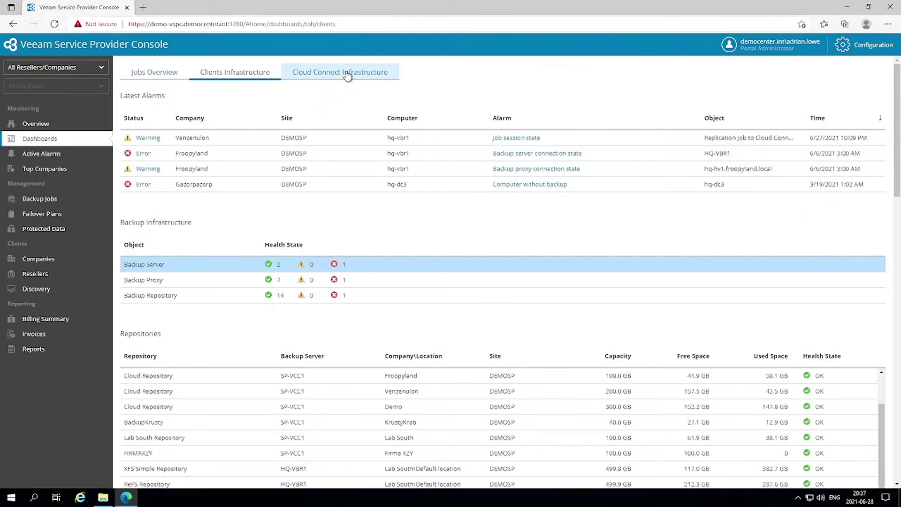
{"action": "left_click", "coordinate": [347, 76]}
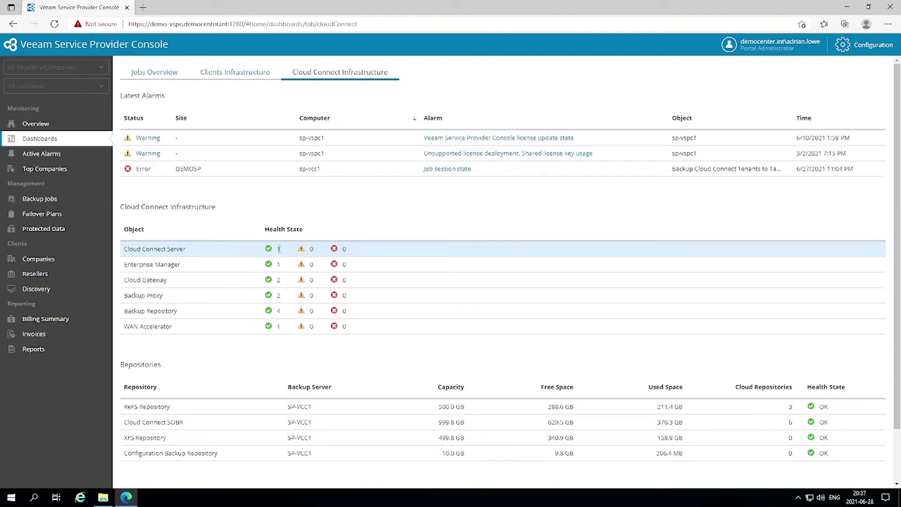
{"action": "double_click", "coordinate": [180, 267]}
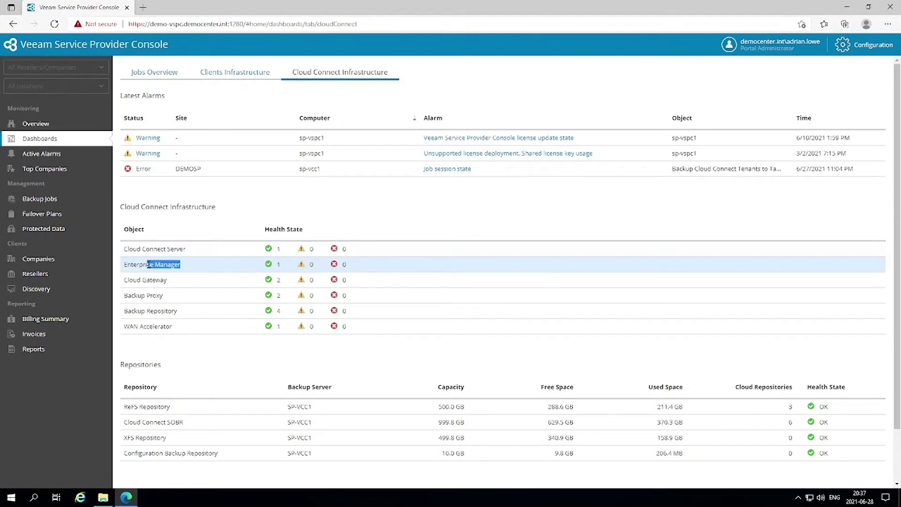
{"action": "left_click", "coordinate": [171, 285]}
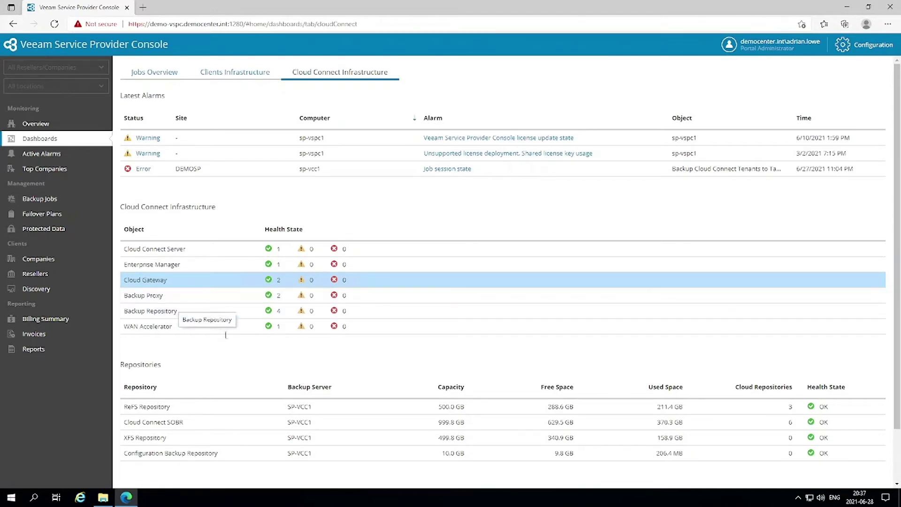
{"action": "scroll", "coordinate": [185, 354], "scroll_direction": "down", "scroll_amount": 1}
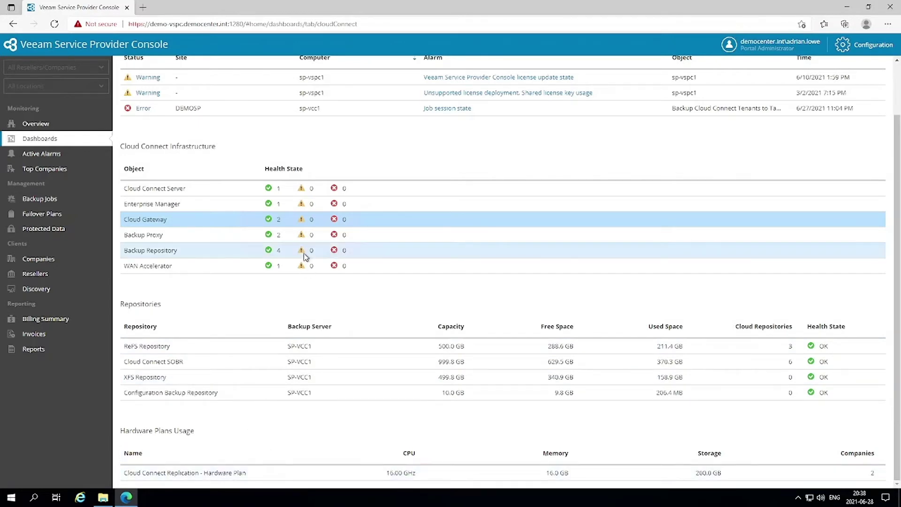
{"action": "scroll", "coordinate": [303, 256], "scroll_direction": "up", "scroll_amount": 2}
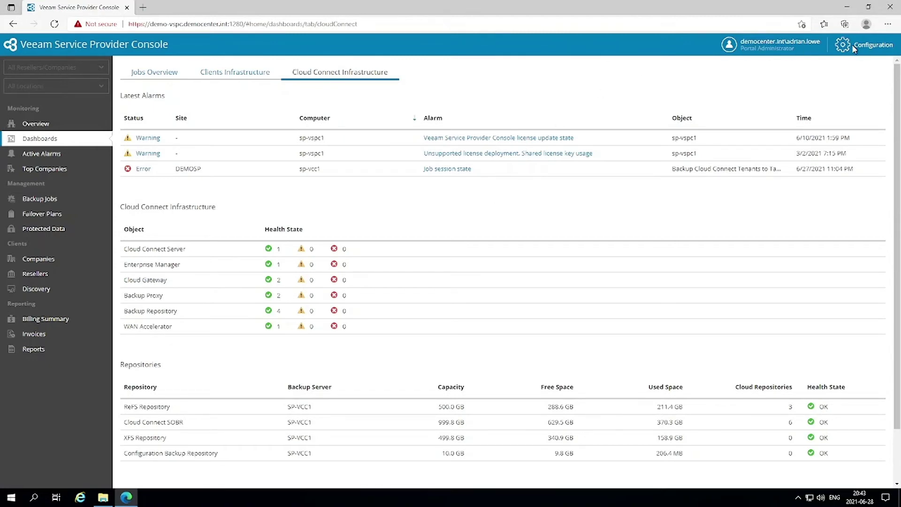
{"action": "left_click", "coordinate": [862, 49]}
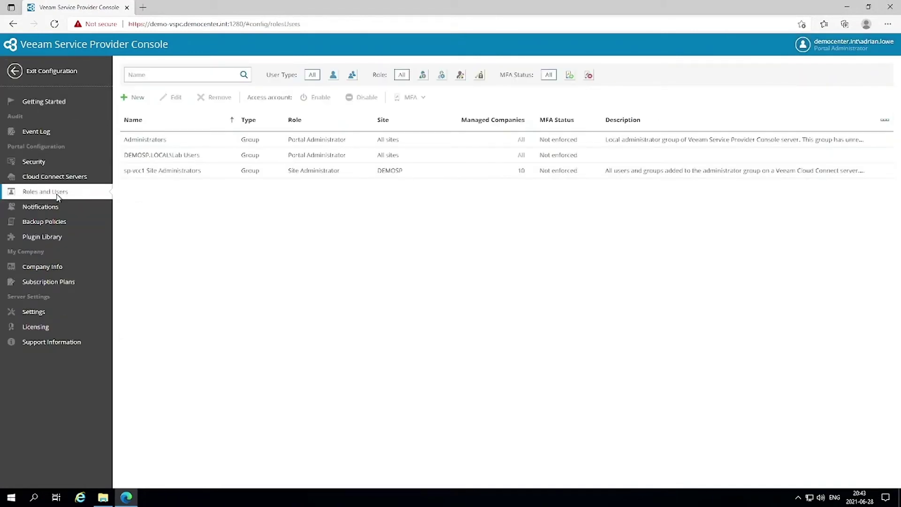
{"action": "left_click", "coordinate": [137, 99]}
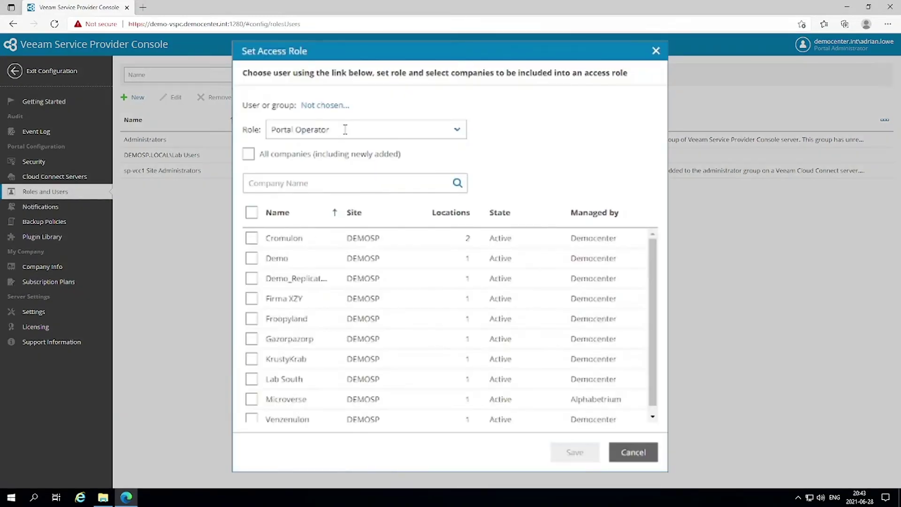
{"action": "left_click", "coordinate": [458, 130]}
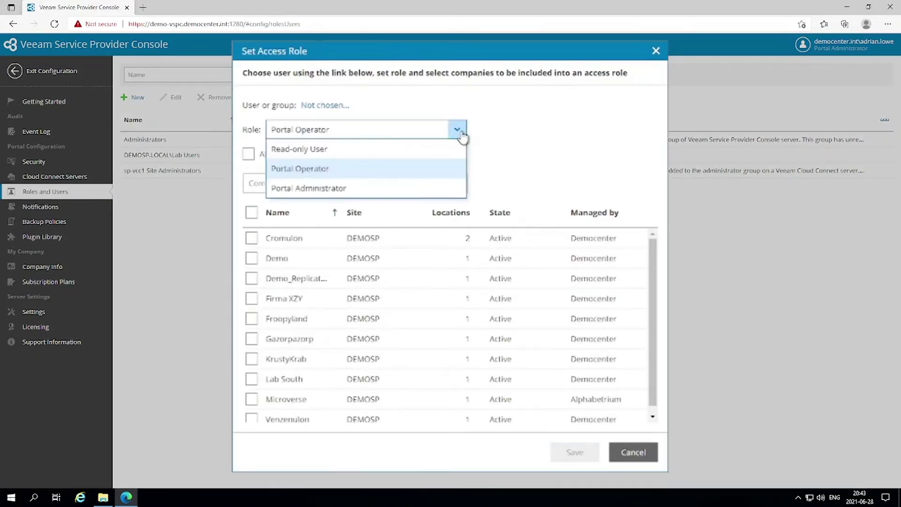
{"action": "left_click", "coordinate": [461, 135]}
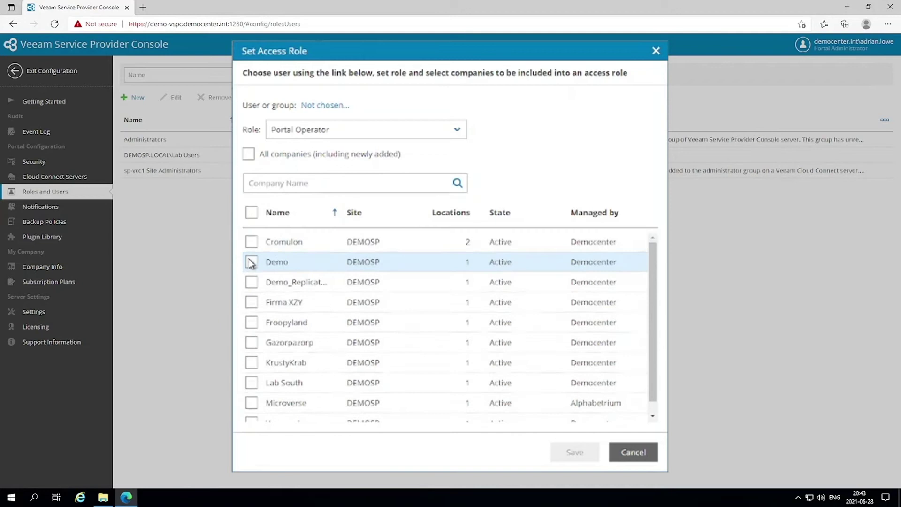
{"action": "left_click", "coordinate": [456, 131]}
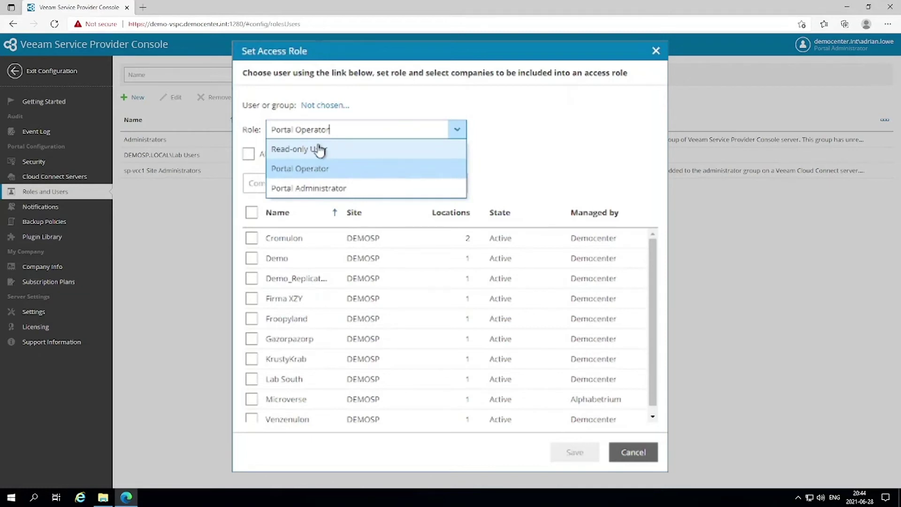
{"action": "left_click", "coordinate": [315, 189]}
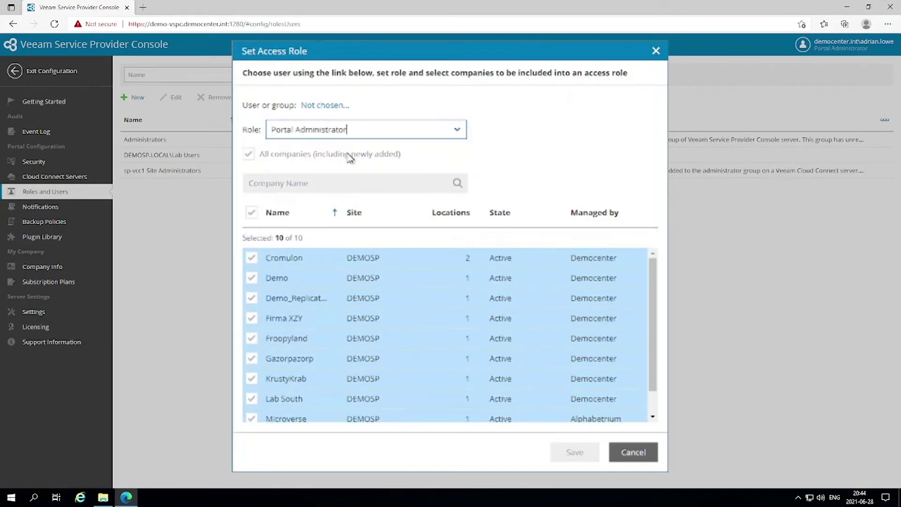
{"action": "left_click", "coordinate": [656, 50]}
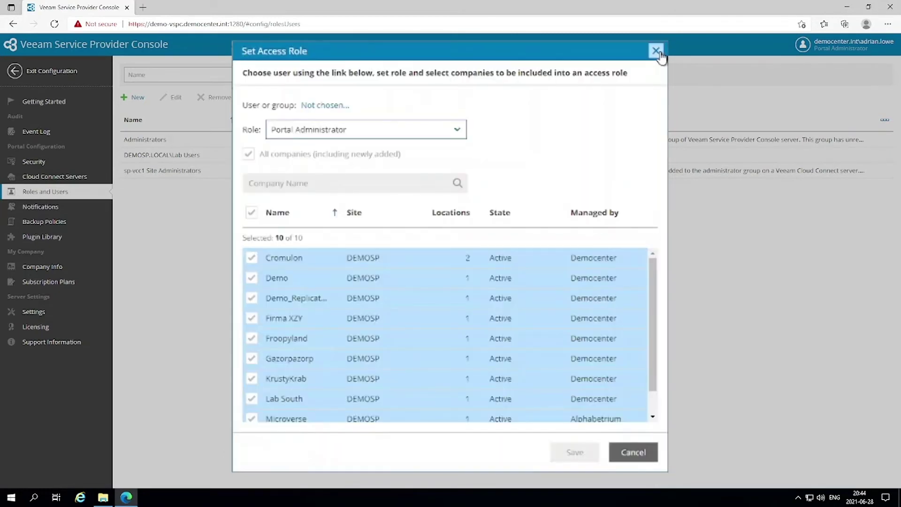
Step: Discard the access role dialog, open Reports, search 'ALOWE AgentBackup', then clear the search
{"action": "left_click", "coordinate": [656, 50]}
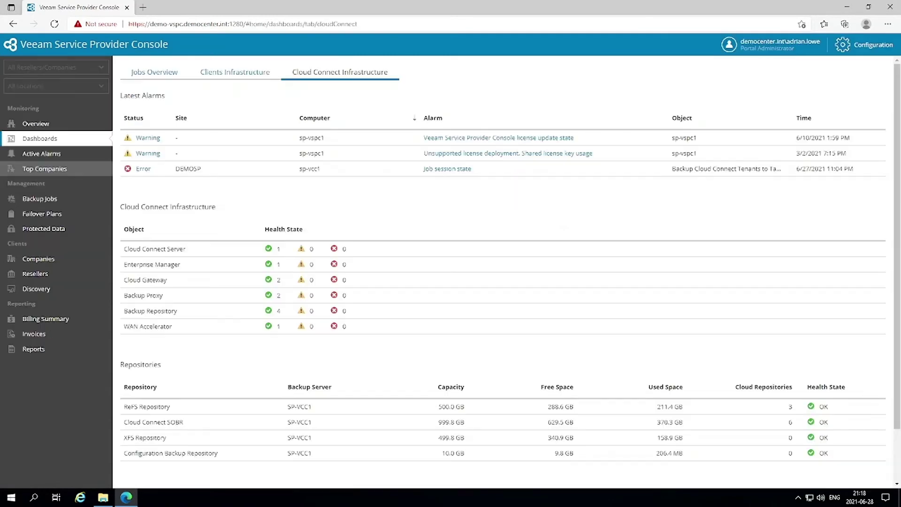
{"action": "left_click", "coordinate": [38, 351]}
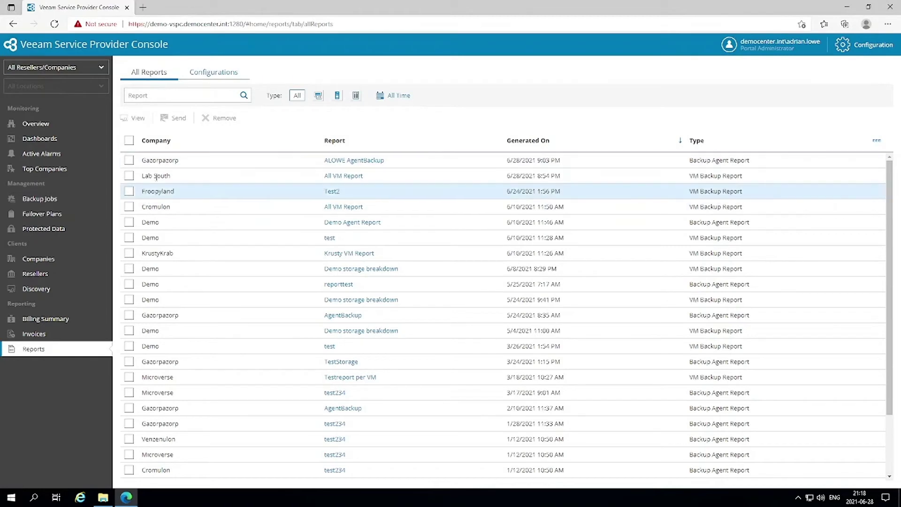
{"action": "left_click", "coordinate": [161, 95]}
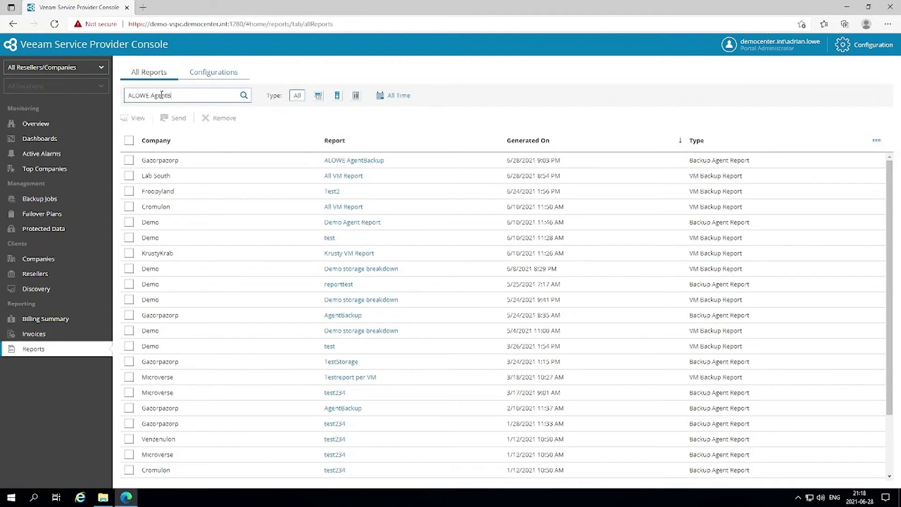
{"action": "key", "text": "Return"}
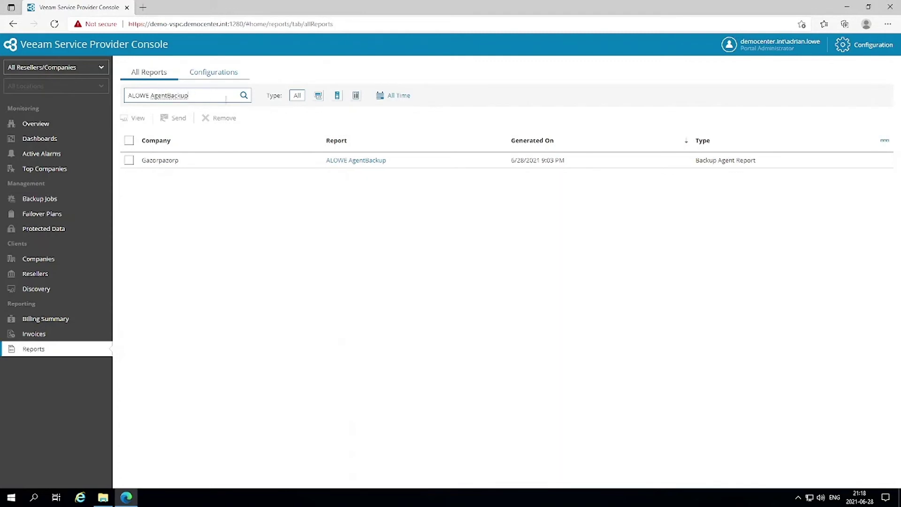
{"action": "key", "text": "ctrl+a"}
{"action": "key", "text": "BackSpace"}
{"action": "key", "text": "Return"}
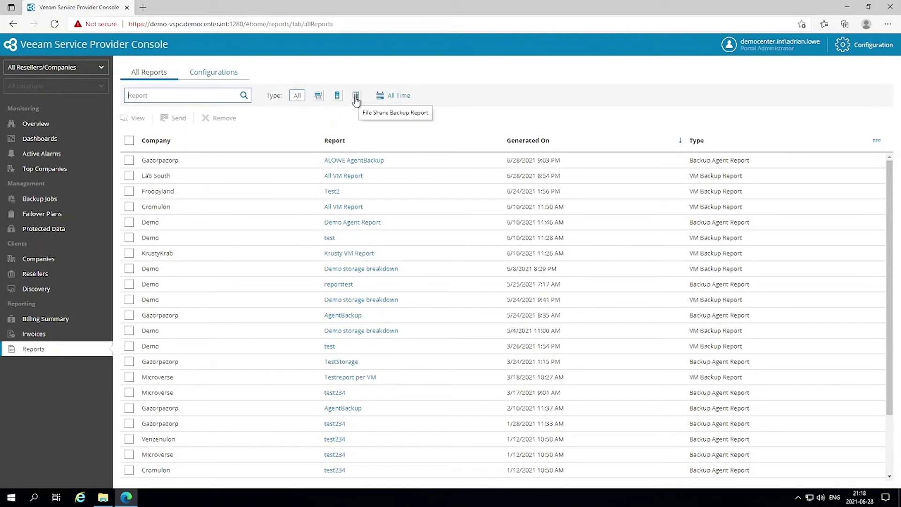
Step: On Configurations, select test234, then All VM Report, and deselect it again
{"action": "left_click", "coordinate": [209, 80]}
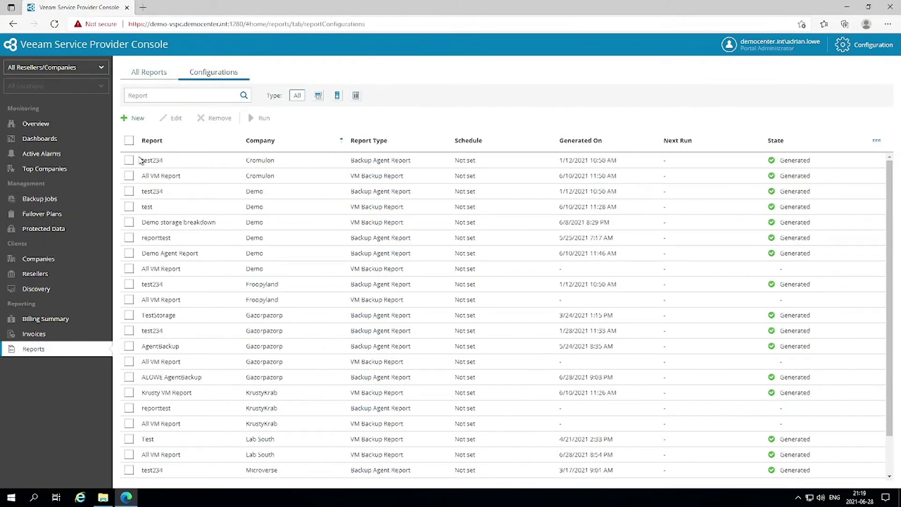
{"action": "left_click", "coordinate": [129, 162]}
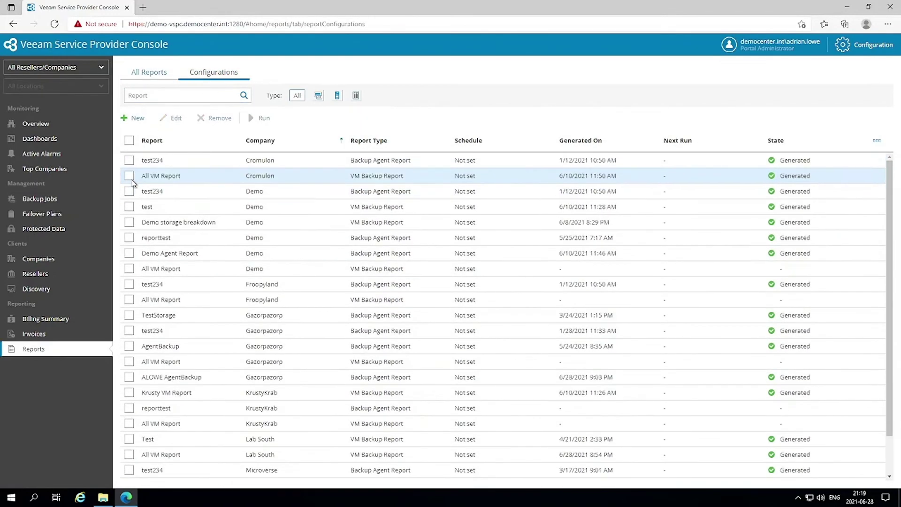
{"action": "left_click", "coordinate": [129, 188]}
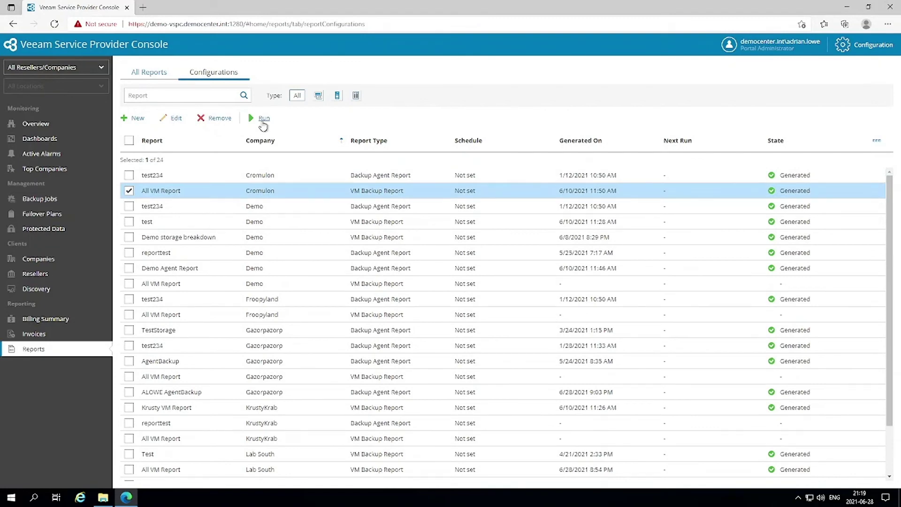
{"action": "left_click", "coordinate": [129, 191]}
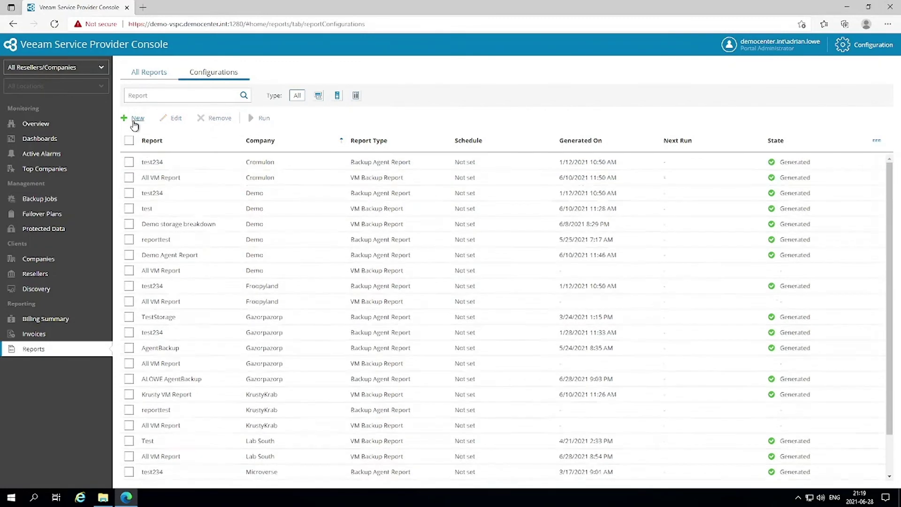
Step: Start a new report, look over the VM and file share templates, and choose Protected computers
{"action": "left_click", "coordinate": [137, 119]}
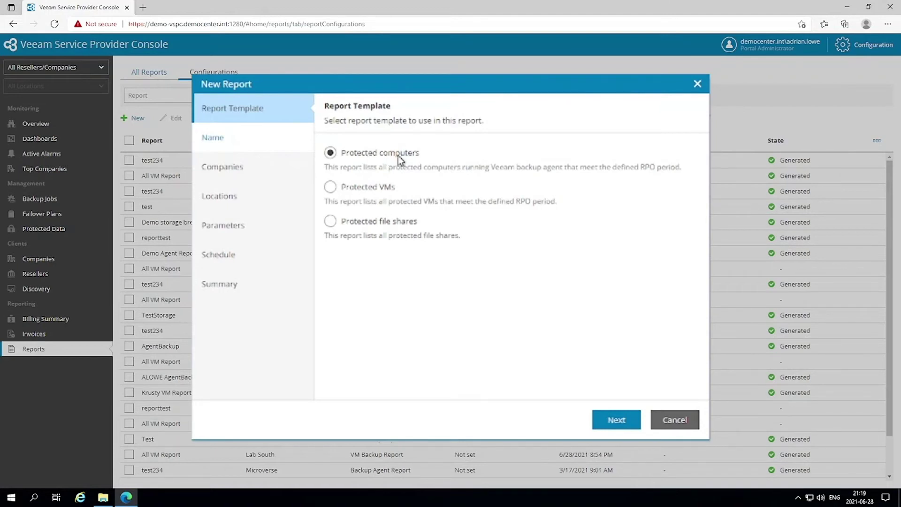
{"action": "left_click_drag", "start_coordinate": [518, 167], "coordinate": [574, 162]}
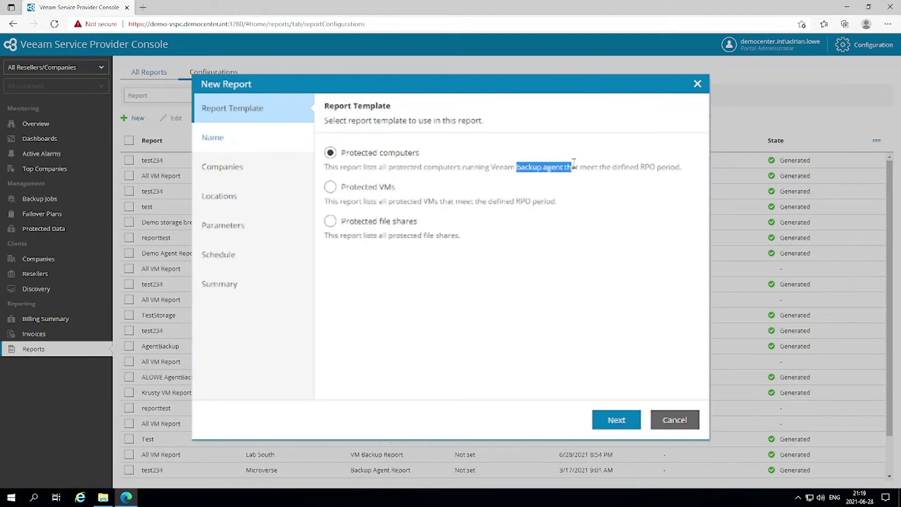
{"action": "left_click_drag", "start_coordinate": [357, 187], "coordinate": [397, 187]}
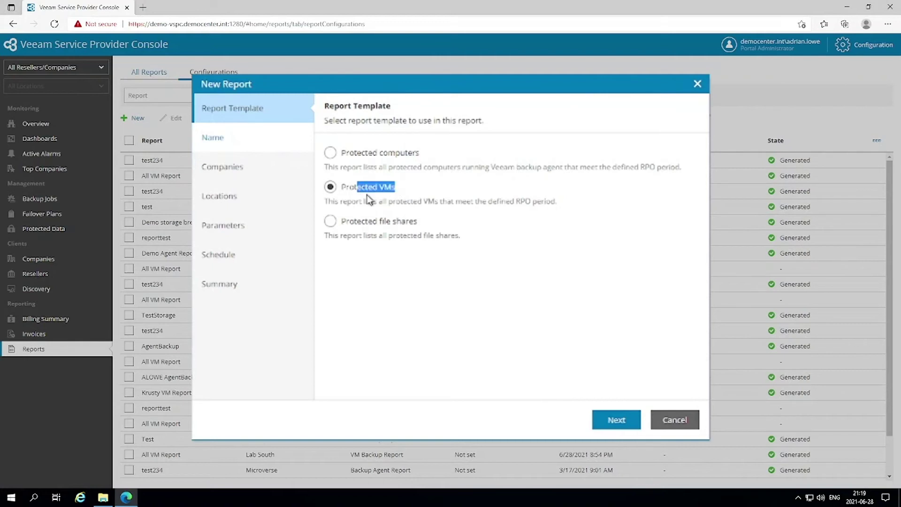
{"action": "left_click_drag", "start_coordinate": [418, 221], "coordinate": [369, 221]}
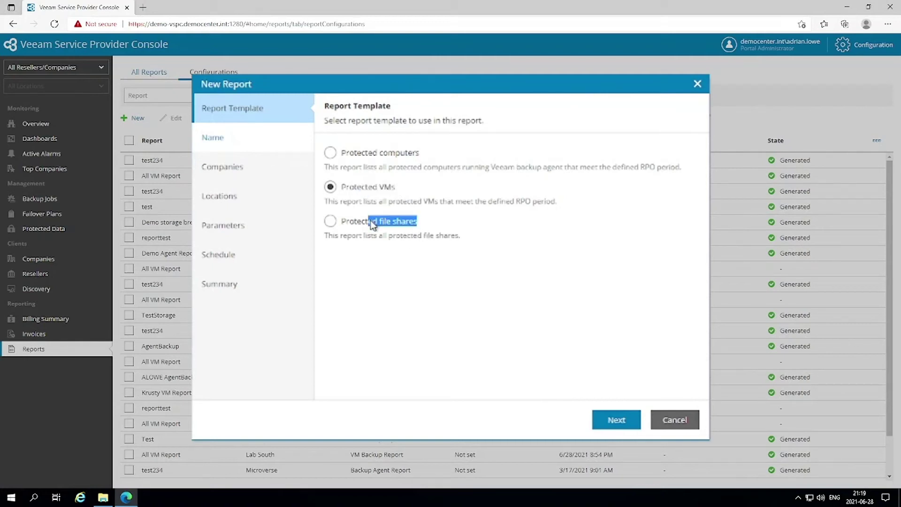
{"action": "left_click", "coordinate": [332, 155]}
{"action": "left_click", "coordinate": [444, 193]}
Step: Name the report 'ALLLOWE AgentBackups - NEW' and include Gazorpazorp and its default location
{"action": "left_click", "coordinate": [630, 421]}
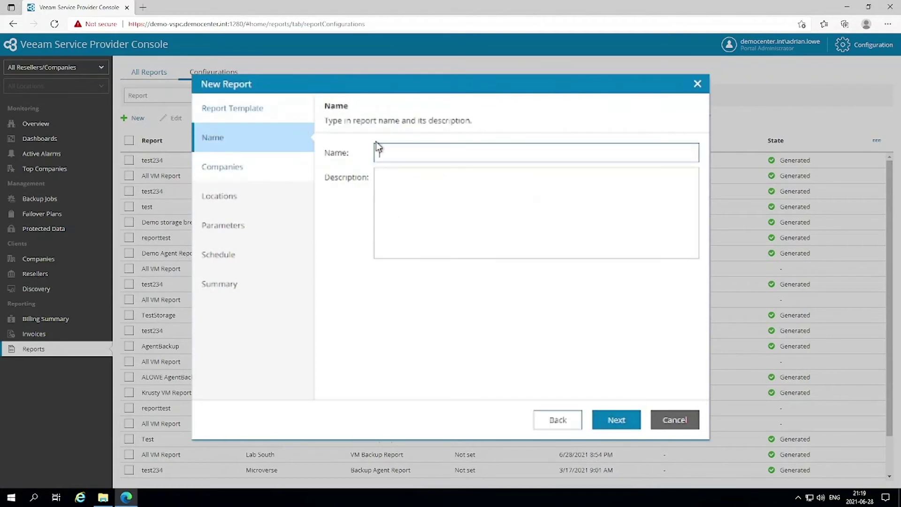
{"action": "type", "text": "ALL"}
{"action": "type", "text": "LOWE AgentBackups - "}
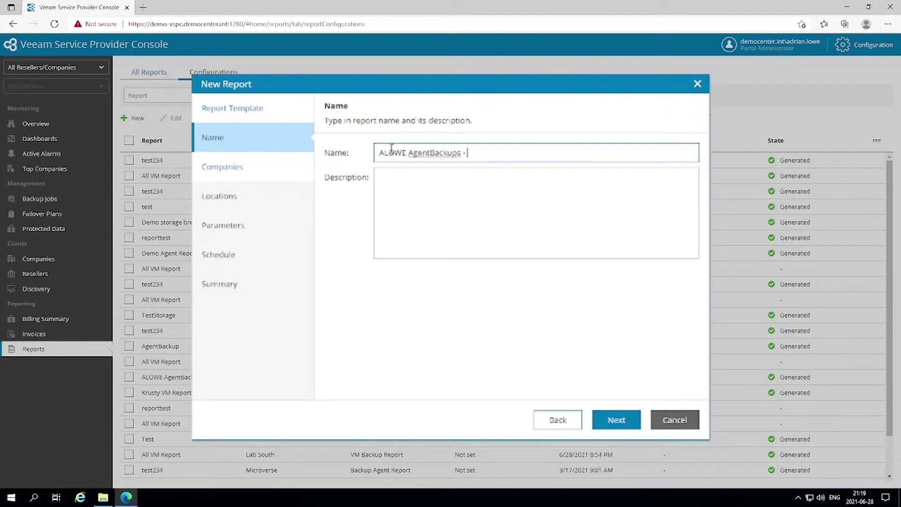
{"action": "type", "text": "NEW"}
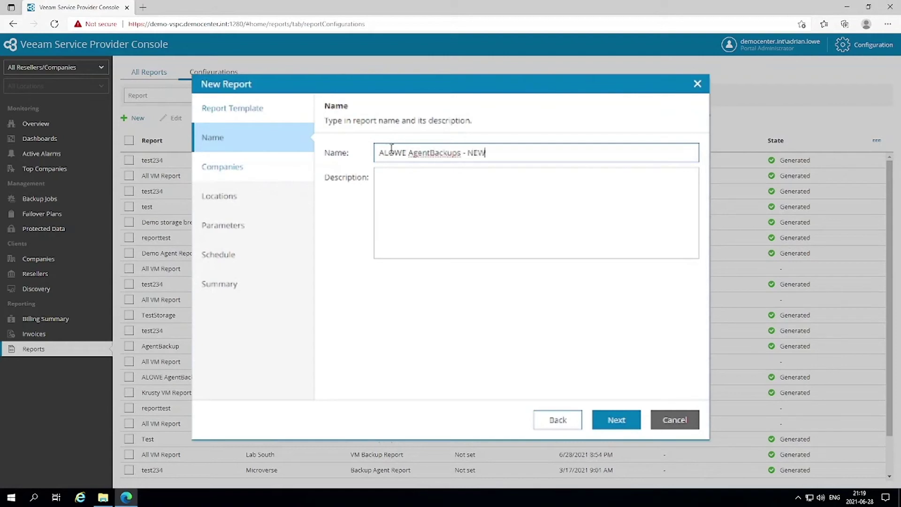
{"action": "left_click", "coordinate": [610, 420]}
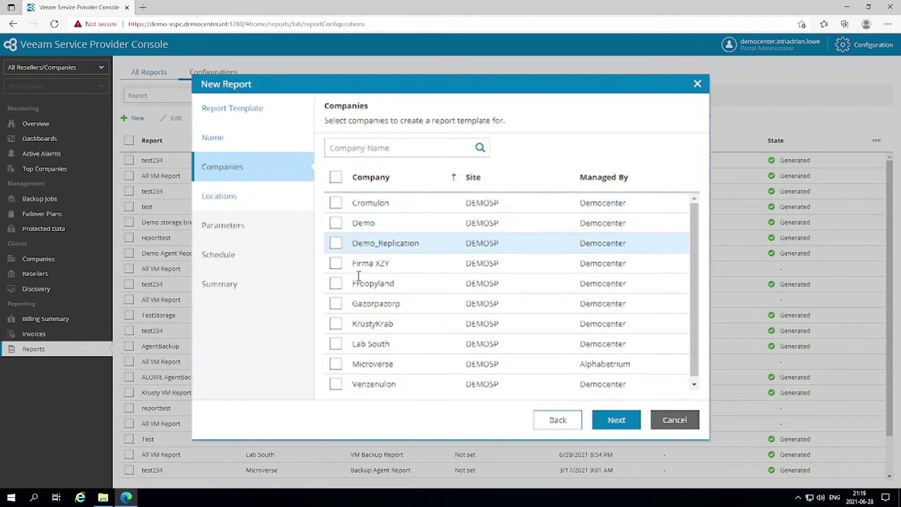
{"action": "left_click", "coordinate": [335, 303]}
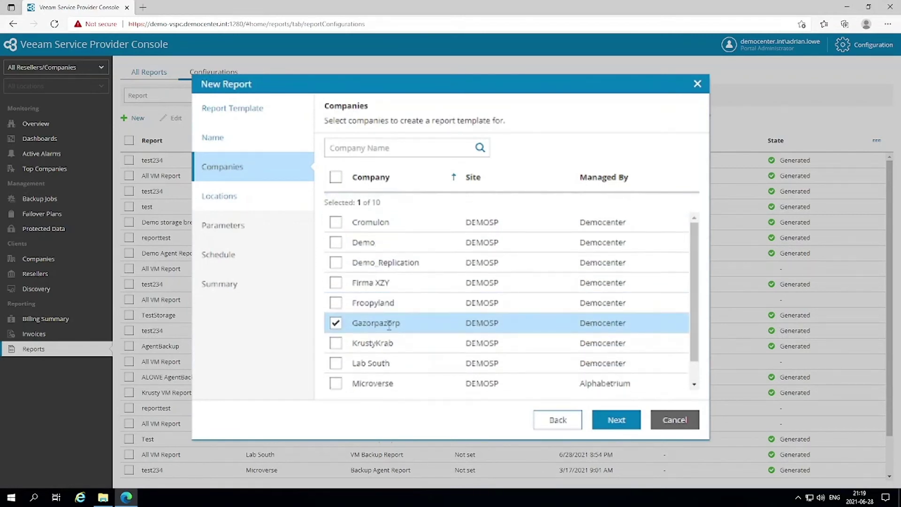
{"action": "left_click", "coordinate": [608, 425]}
{"action": "left_click", "coordinate": [336, 206]}
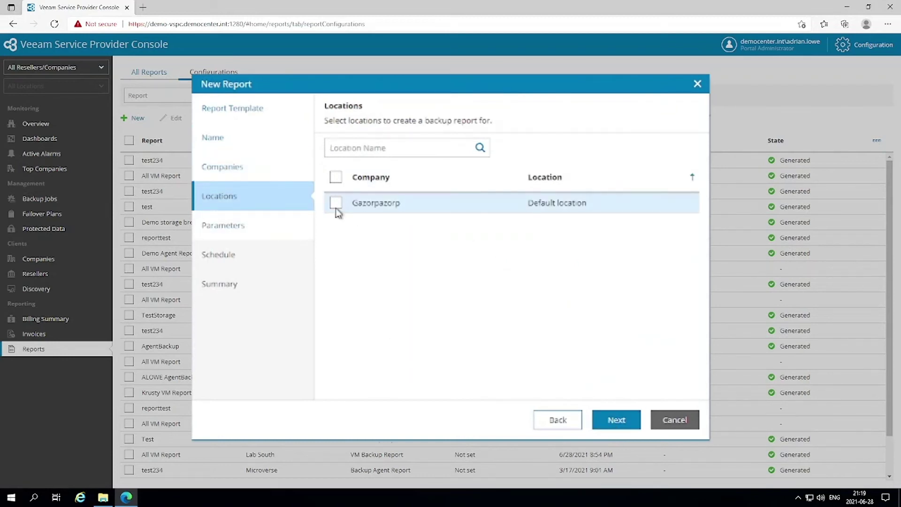
{"action": "left_click", "coordinate": [610, 428]}
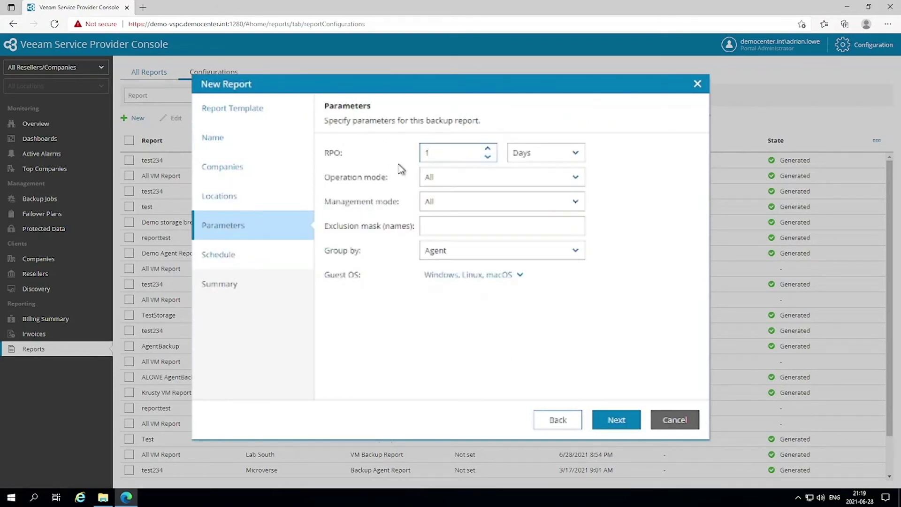
Step: Keep RPO at 1 Days and management mode All, group by Backup Policy, leave guest OS unchanged
{"action": "left_click", "coordinate": [434, 157]}
{"action": "left_click", "coordinate": [575, 153]}
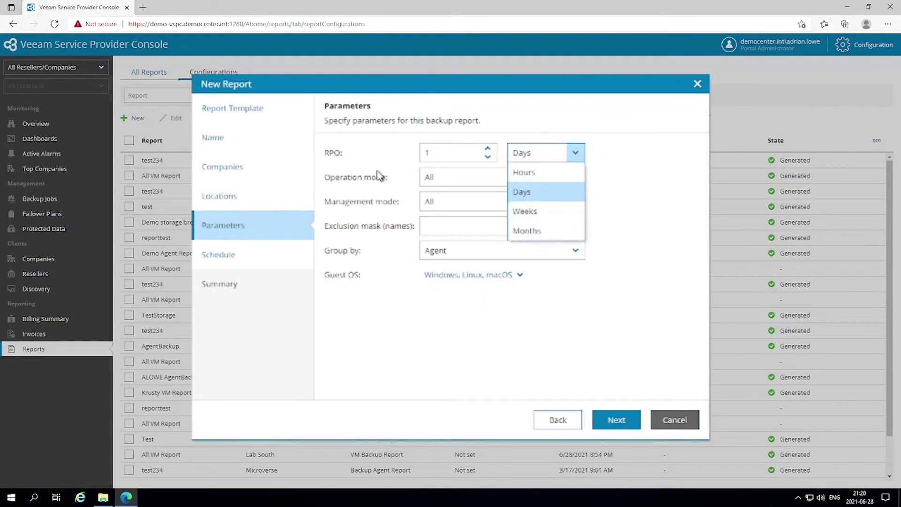
{"action": "left_click", "coordinate": [455, 179]}
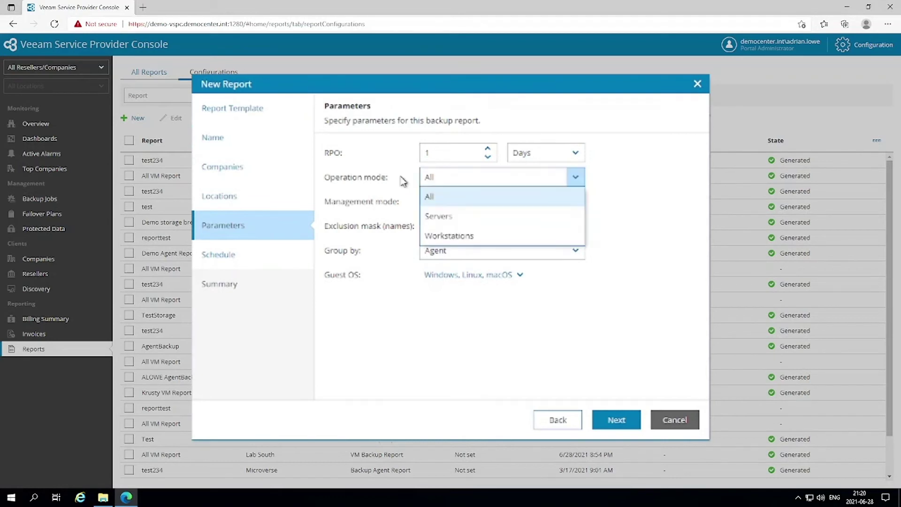
{"action": "left_click", "coordinate": [423, 203]}
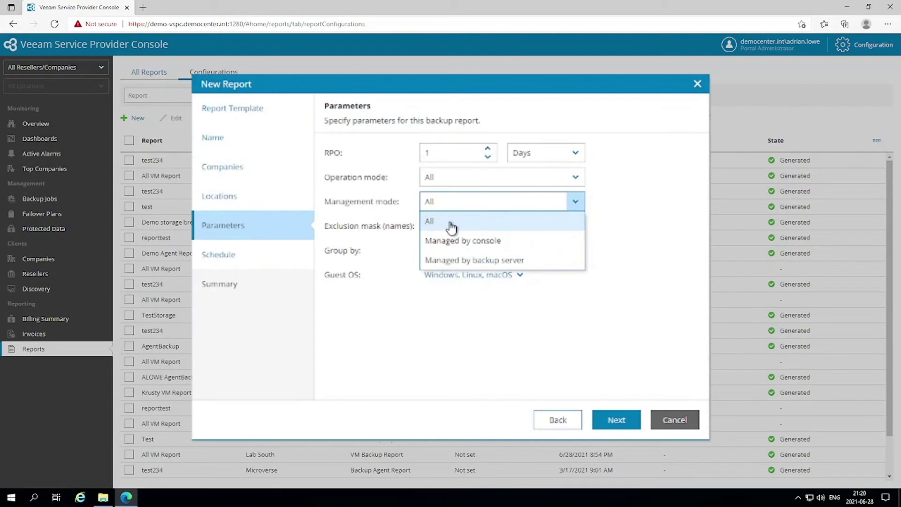
{"action": "left_click", "coordinate": [610, 203]}
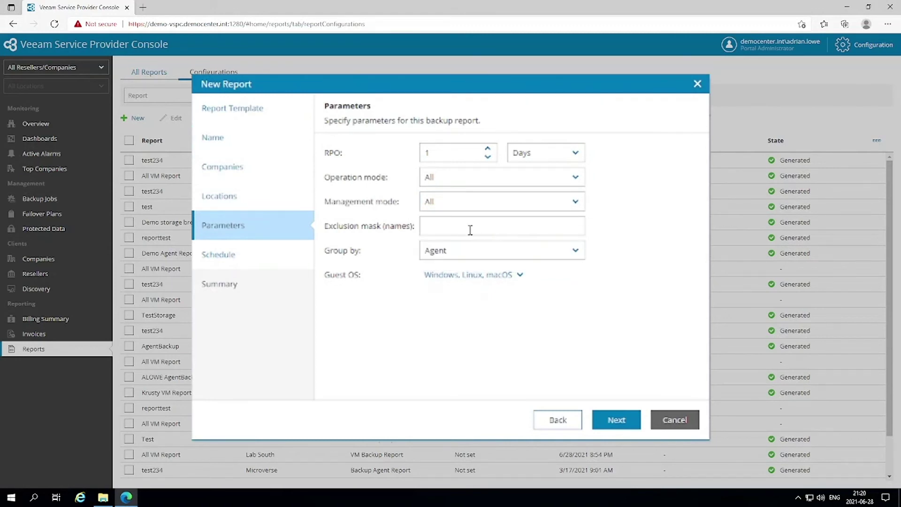
{"action": "left_click", "coordinate": [549, 255]}
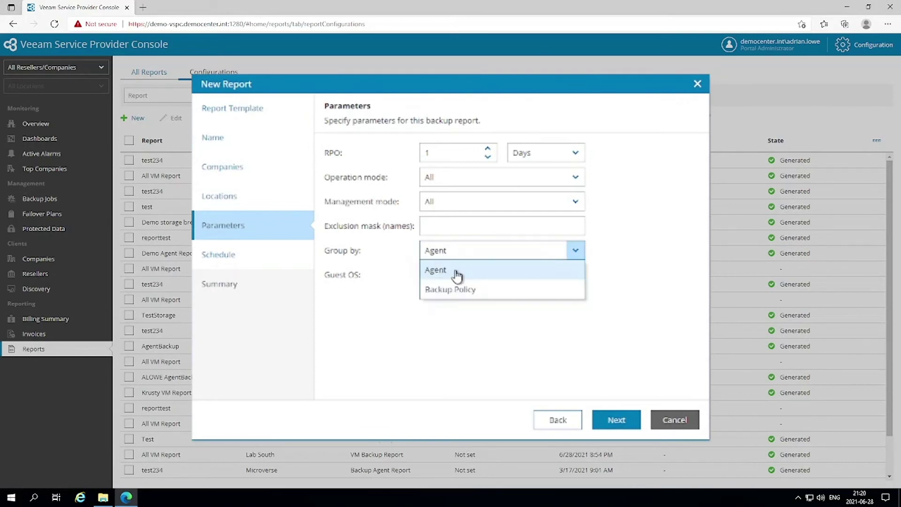
{"action": "left_click", "coordinate": [470, 295]}
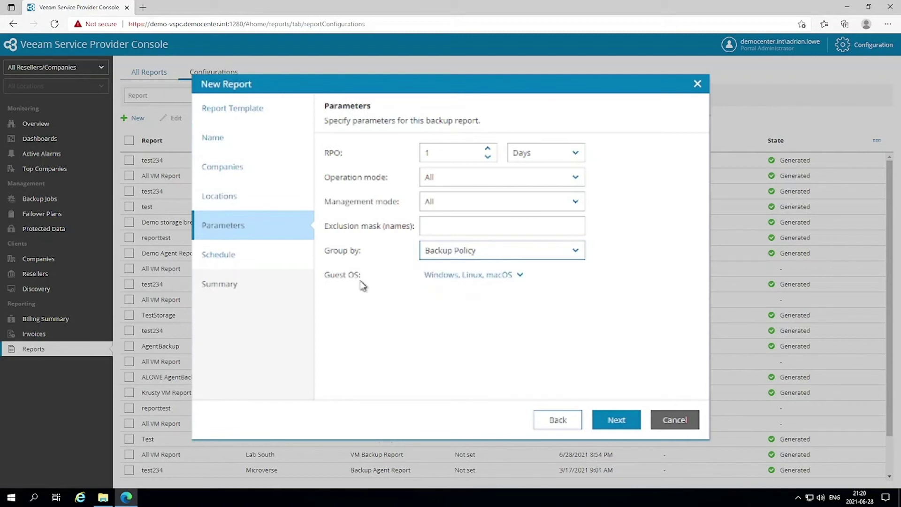
{"action": "left_click", "coordinate": [516, 277]}
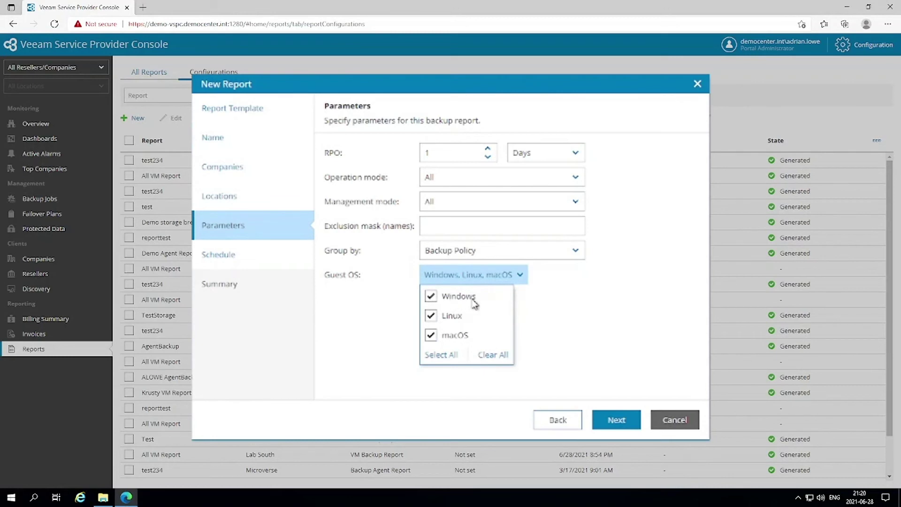
{"action": "left_click", "coordinate": [564, 311]}
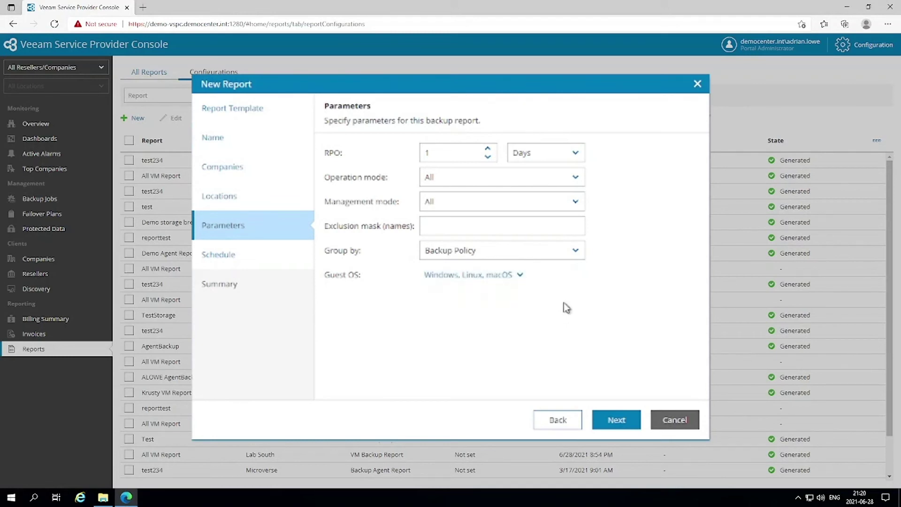
Step: Leave the report on No schedule and go to the Summary
{"action": "left_click", "coordinate": [611, 418]}
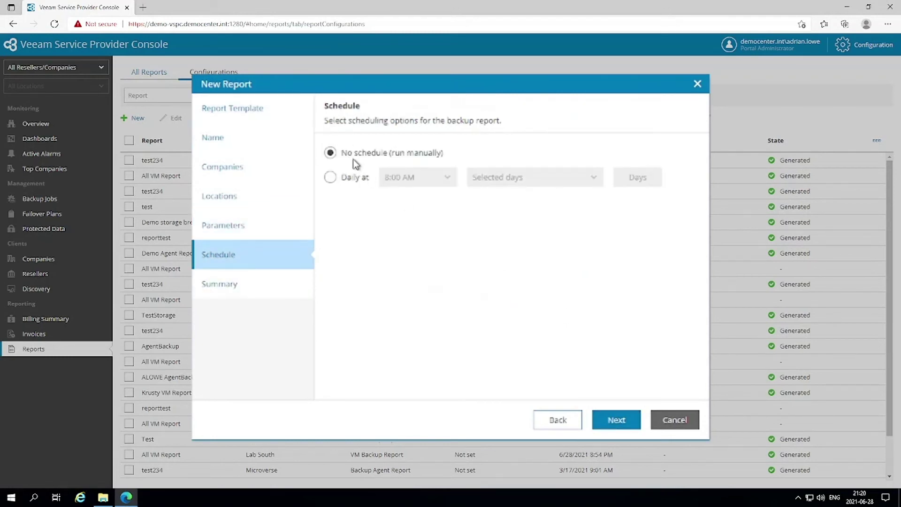
{"action": "left_click", "coordinate": [331, 177]}
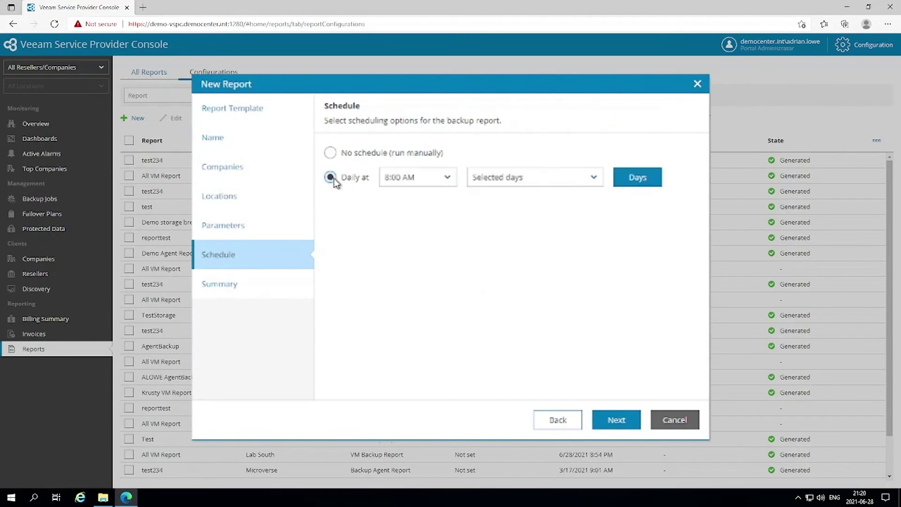
{"action": "left_click", "coordinate": [330, 153]}
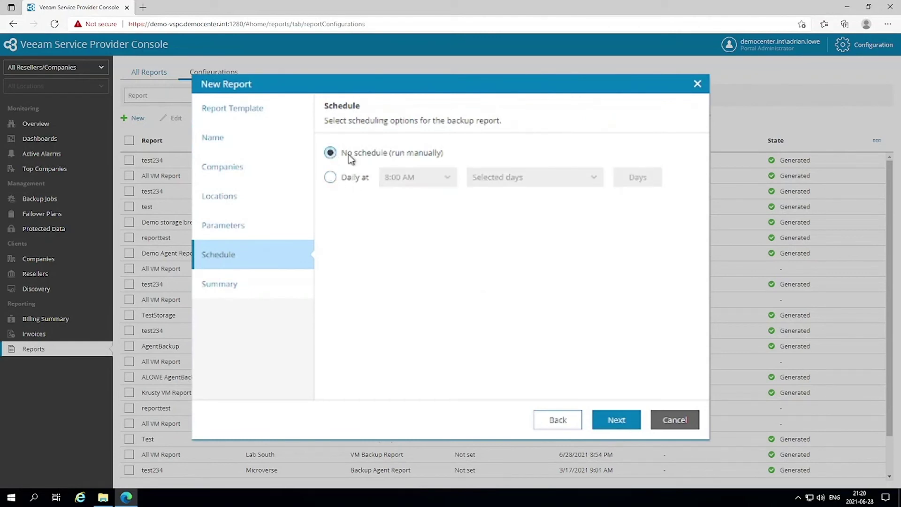
{"action": "left_click", "coordinate": [613, 421]}
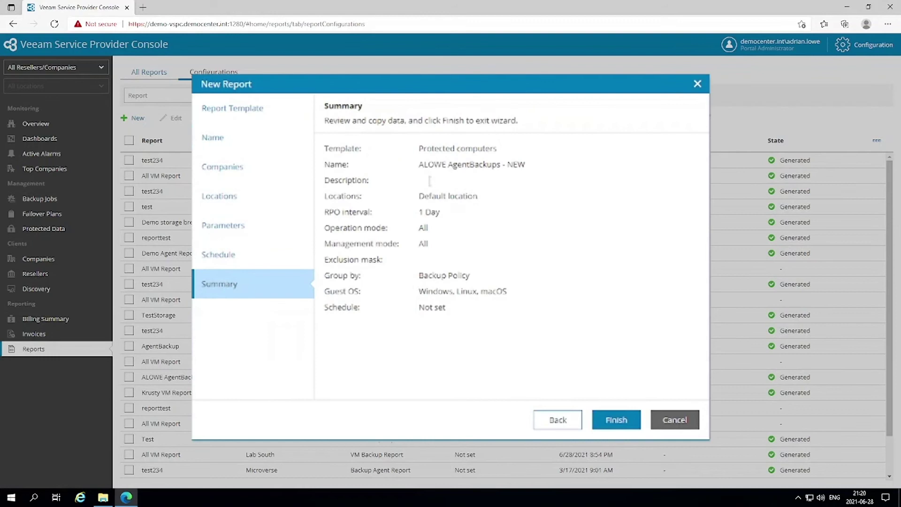
Step: Finish the wizard, select and run the new report, then go to All Reports
{"action": "left_click", "coordinate": [629, 424]}
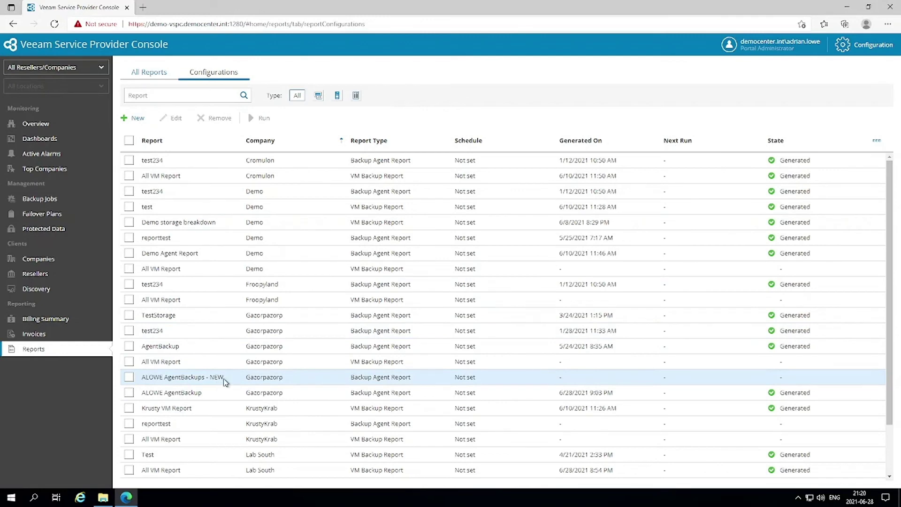
{"action": "left_click_drag", "start_coordinate": [224, 381], "coordinate": [140, 379]}
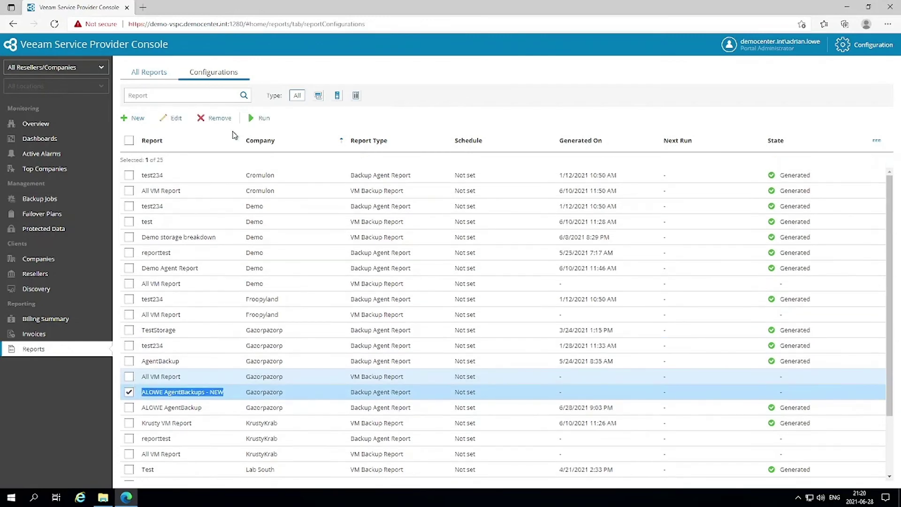
{"action": "left_click", "coordinate": [264, 118]}
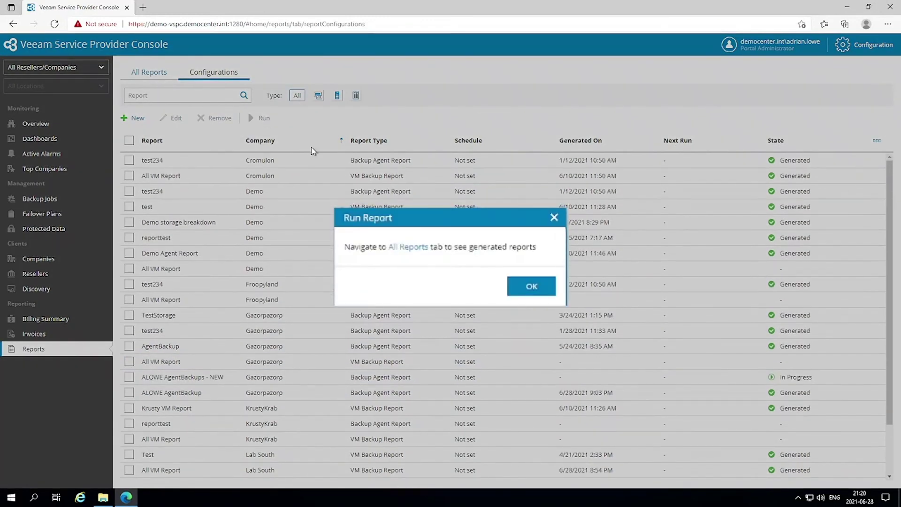
{"action": "left_click", "coordinate": [410, 254]}
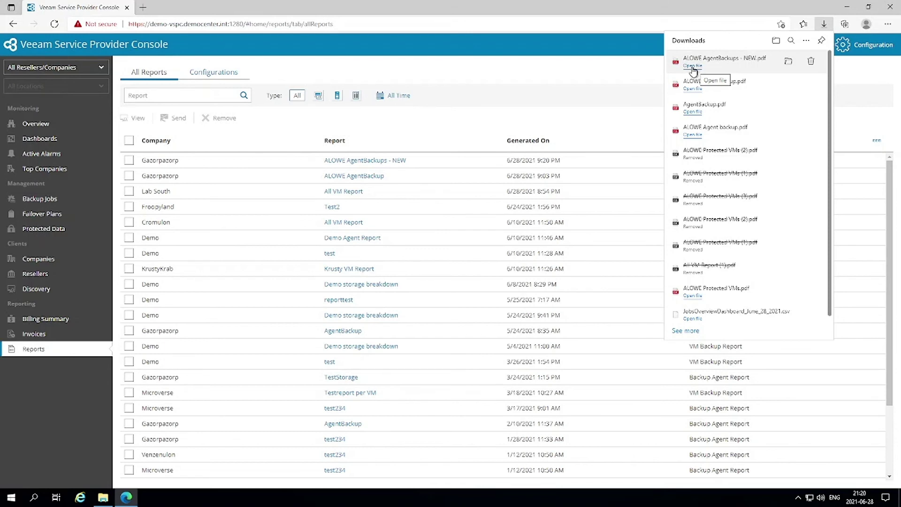
Step: Open the report PDF and review the RPO period, Managed Computers and Protected Computers summary figures
{"action": "left_click", "coordinate": [693, 67]}
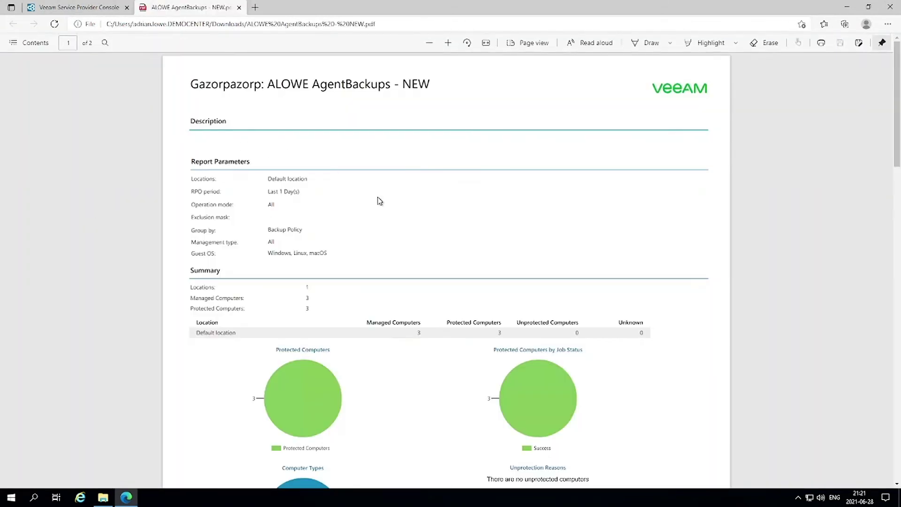
{"action": "left_click_drag", "start_coordinate": [190, 84], "coordinate": [430, 85]}
{"action": "scroll", "coordinate": [371, 141], "scroll_direction": "down", "scroll_amount": 1}
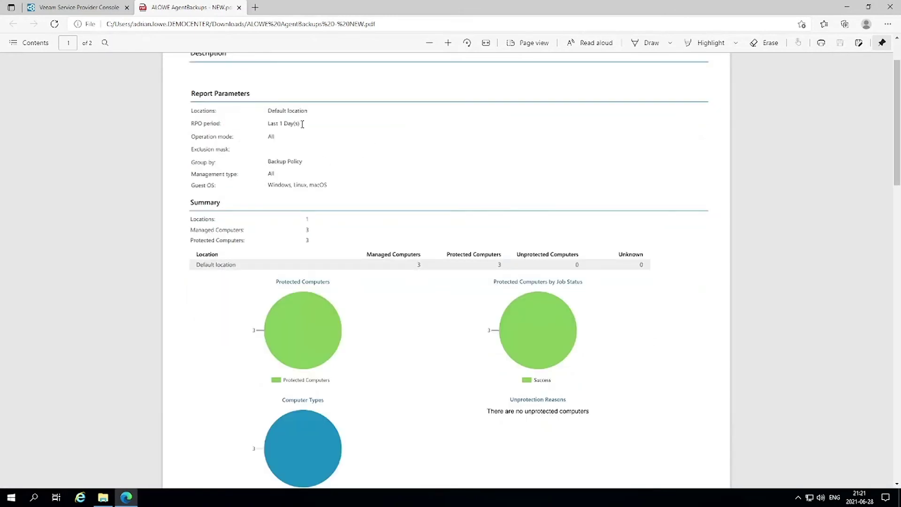
{"action": "left_click_drag", "start_coordinate": [302, 124], "coordinate": [191, 123]}
{"action": "left_click", "coordinate": [224, 123]}
{"action": "scroll", "coordinate": [198, 138], "scroll_direction": "down", "scroll_amount": 1}
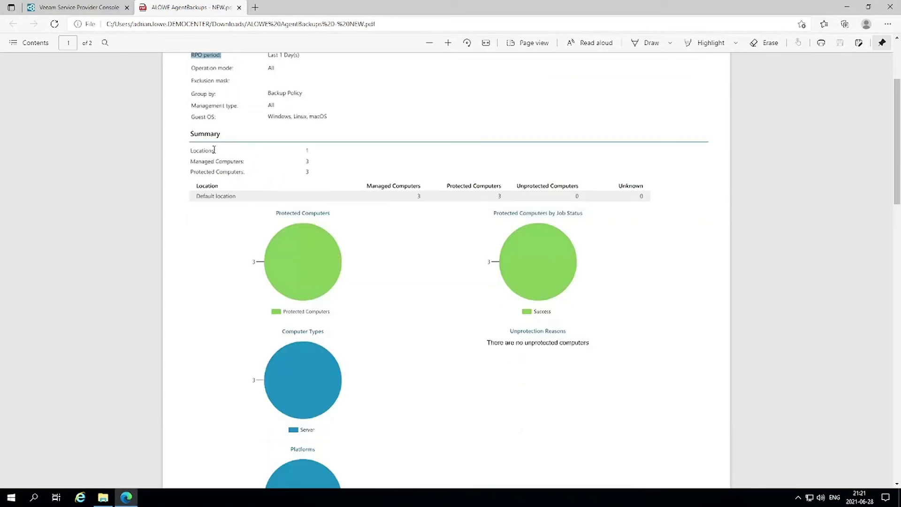
{"action": "left_click_drag", "start_coordinate": [192, 162], "coordinate": [311, 162]}
{"action": "left_click", "coordinate": [189, 169]}
{"action": "left_click_drag", "start_coordinate": [234, 172], "coordinate": [314, 175]}
{"action": "left_click", "coordinate": [299, 162]}
Step: Check the page 2 Details table showing 3 protected agents, all successful, then return to the console
{"action": "scroll", "coordinate": [364, 217], "scroll_direction": "down", "scroll_amount": 3}
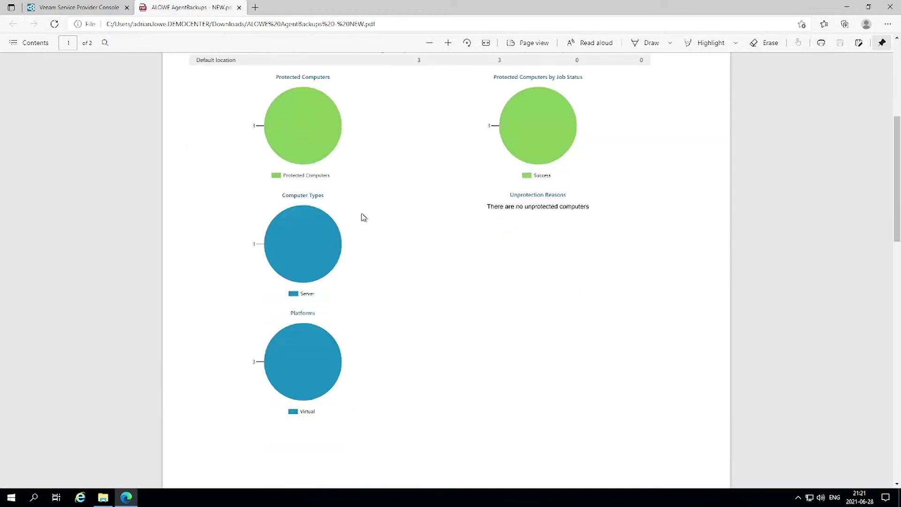
{"action": "scroll", "coordinate": [345, 180], "scroll_direction": "up", "scroll_amount": 2}
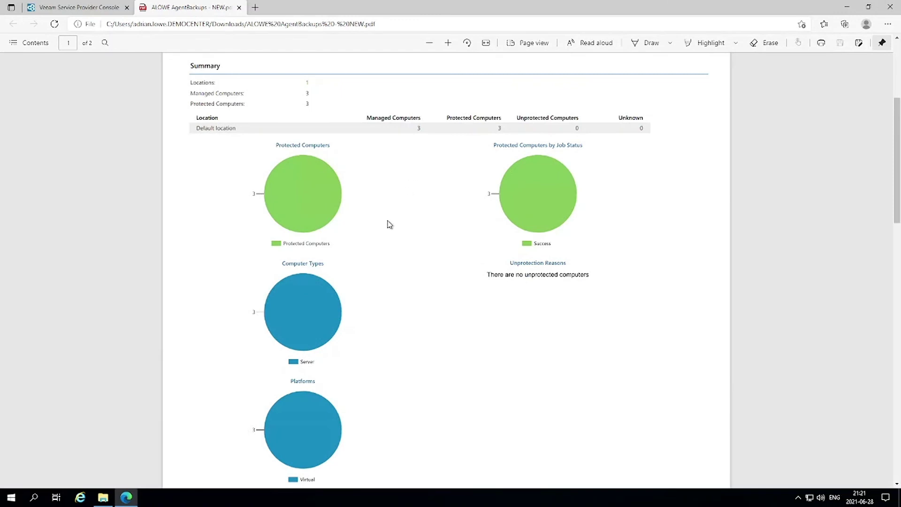
{"action": "scroll", "coordinate": [389, 225], "scroll_direction": "down", "scroll_amount": 3}
{"action": "scroll", "coordinate": [389, 224], "scroll_direction": "down", "scroll_amount": 7}
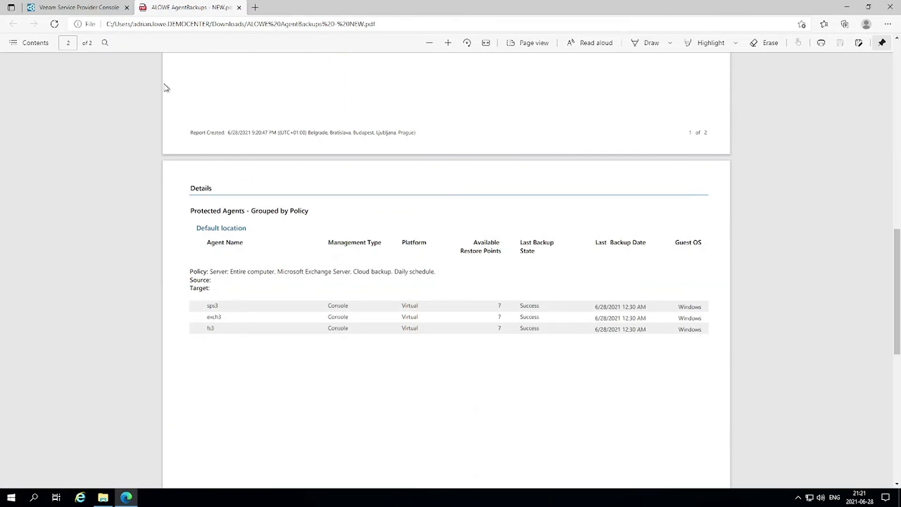
{"action": "left_click", "coordinate": [93, 10]}
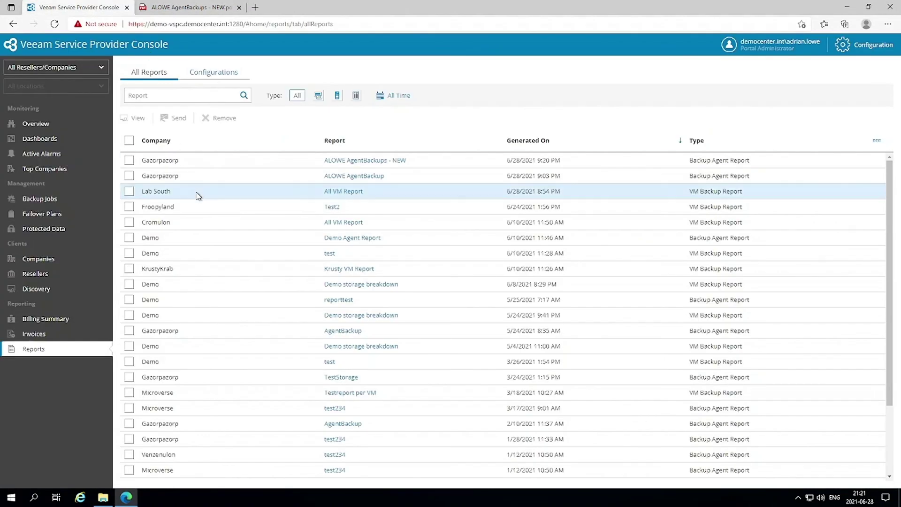
Step: Try emailing the ALOWE AgentBackups - NEW report and dismiss the SMTP not configured error
{"action": "left_click", "coordinate": [130, 160]}
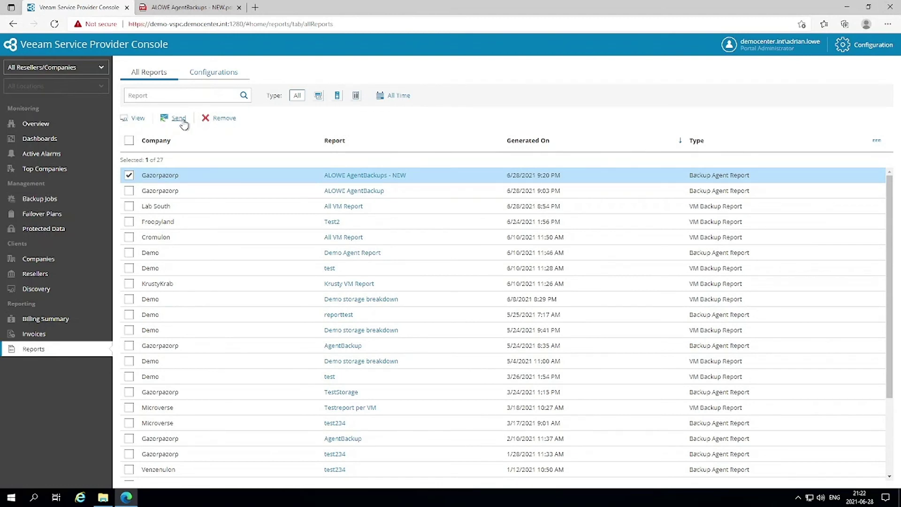
{"action": "left_click", "coordinate": [179, 118]}
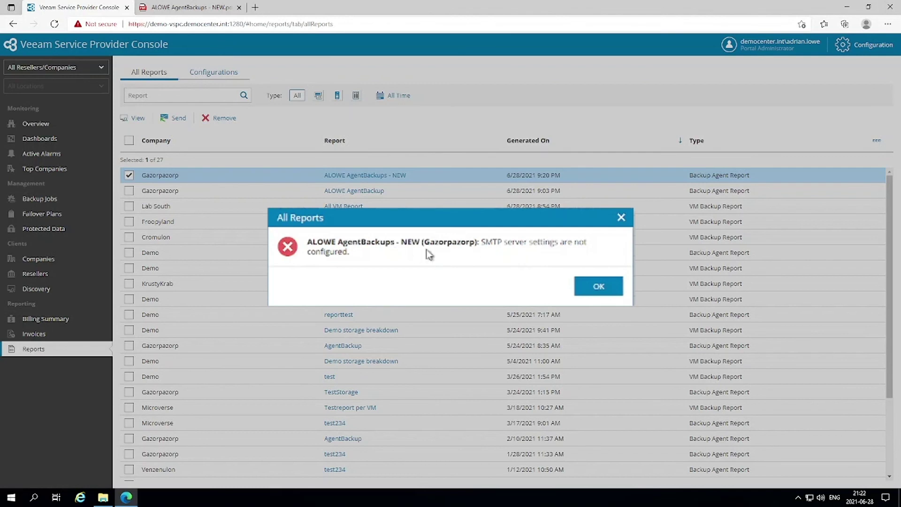
{"action": "left_click", "coordinate": [598, 287]}
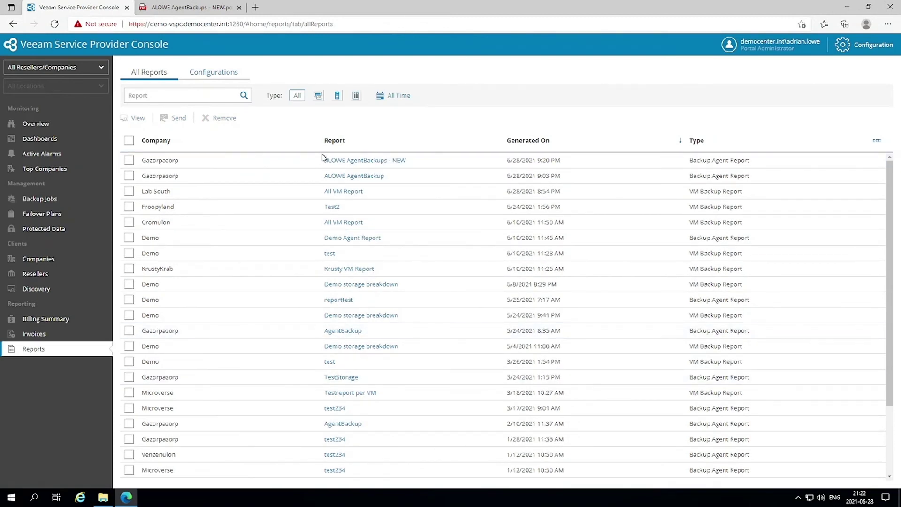
{"action": "left_click", "coordinate": [211, 74]}
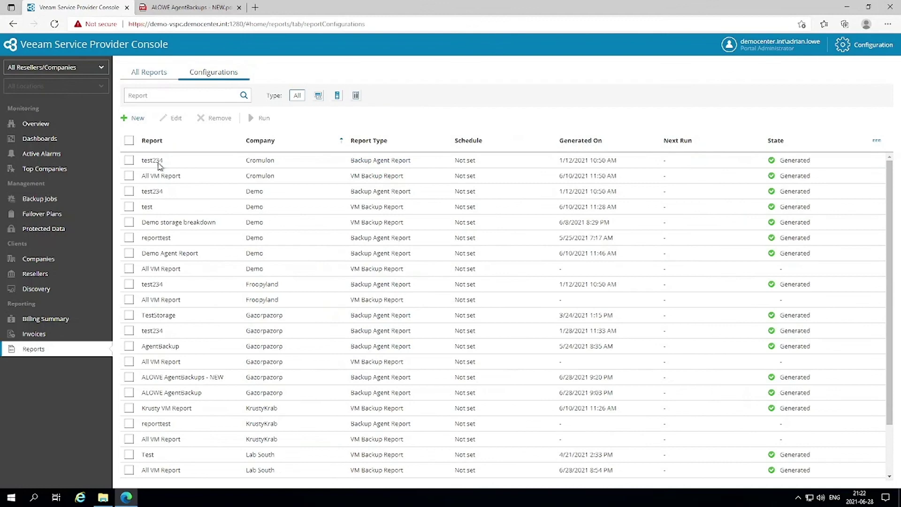
{"action": "left_click", "coordinate": [129, 379]}
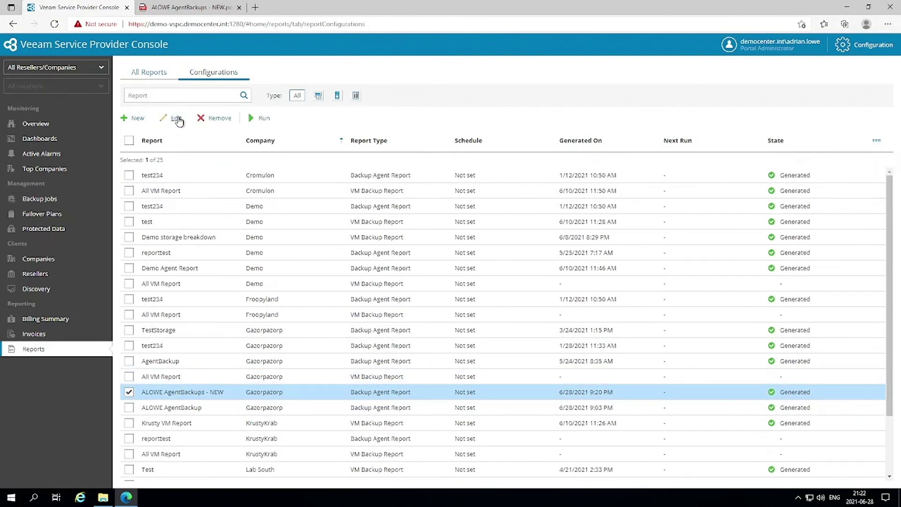
{"action": "left_click", "coordinate": [177, 120]}
{"action": "left_click", "coordinate": [212, 141]}
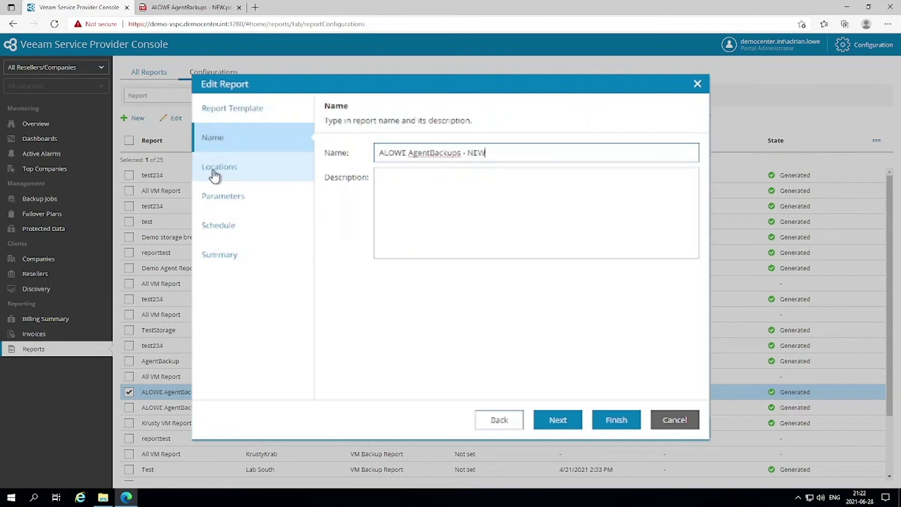
{"action": "left_click", "coordinate": [214, 175]}
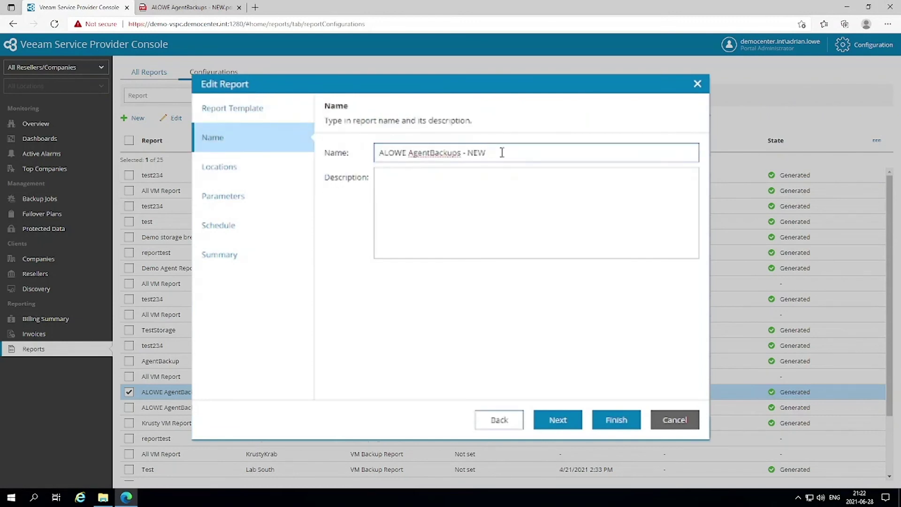
{"action": "left_click", "coordinate": [225, 173]}
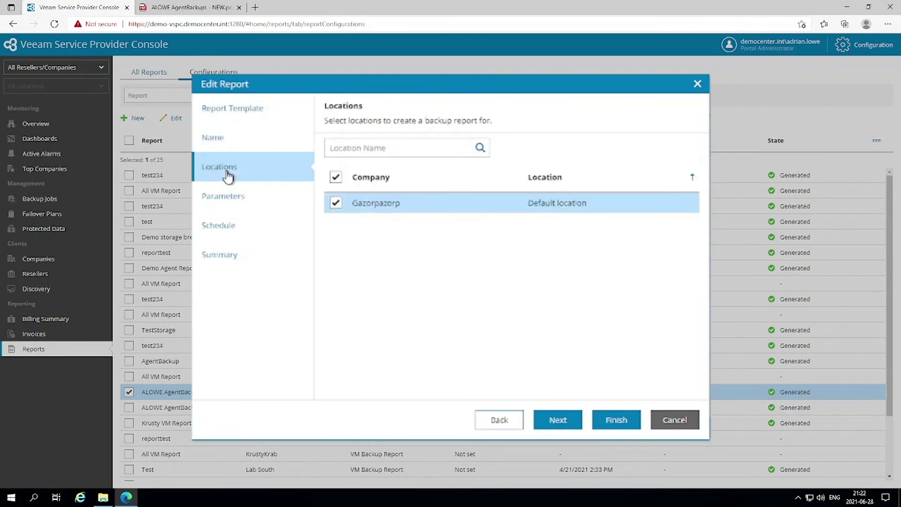
{"action": "left_click", "coordinate": [215, 207]}
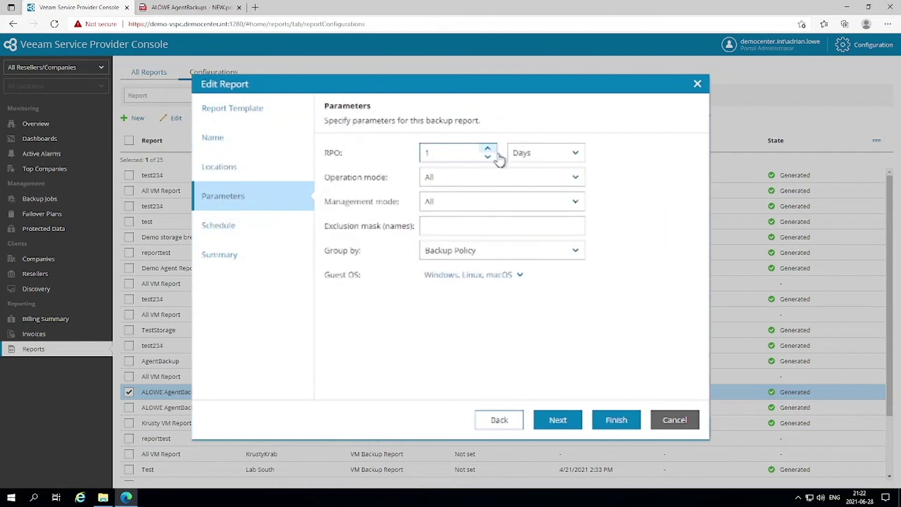
{"action": "left_click", "coordinate": [576, 154]}
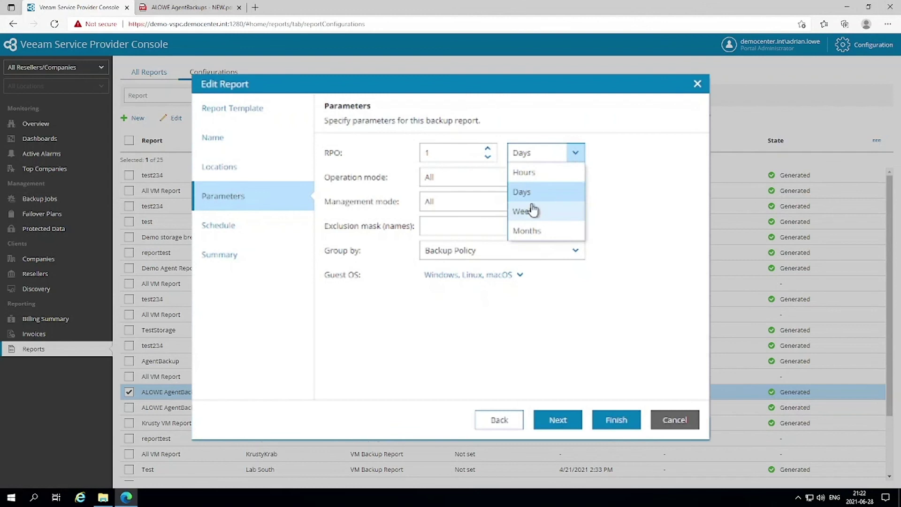
{"action": "left_click", "coordinate": [533, 175]}
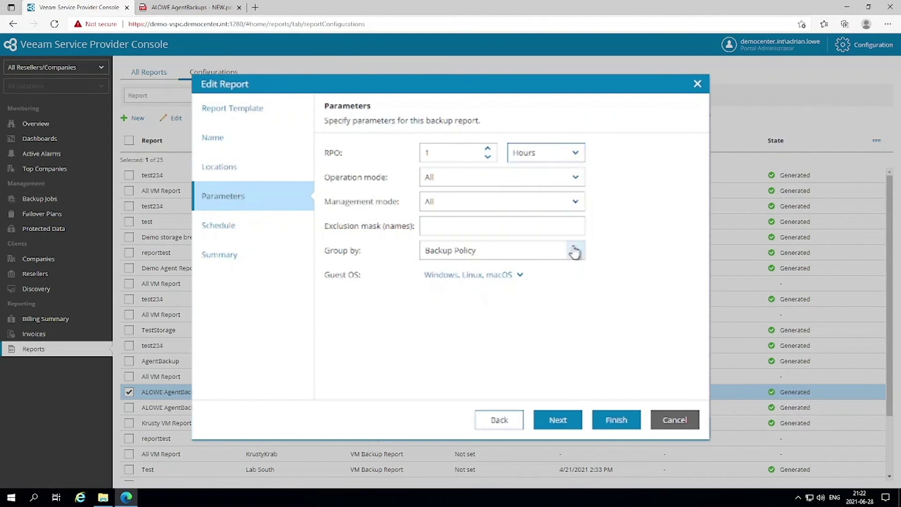
{"action": "left_click", "coordinate": [664, 420]}
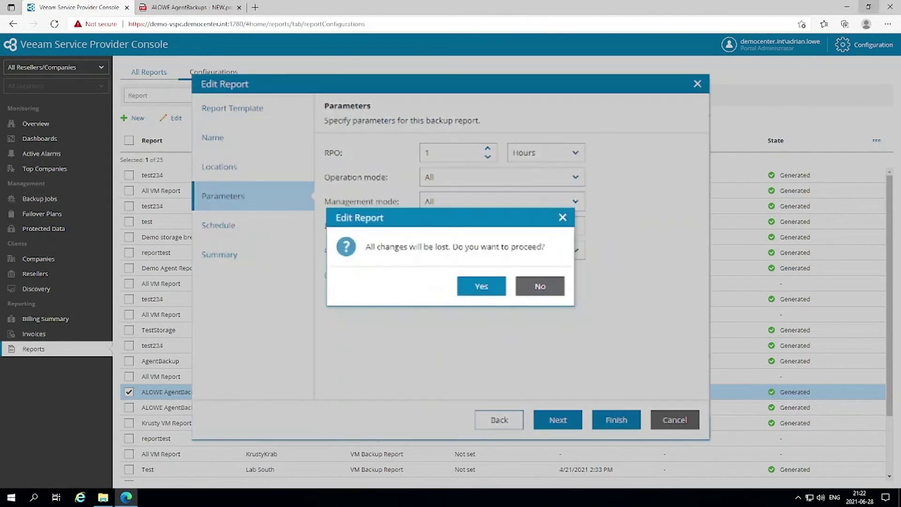
{"action": "left_click", "coordinate": [486, 292]}
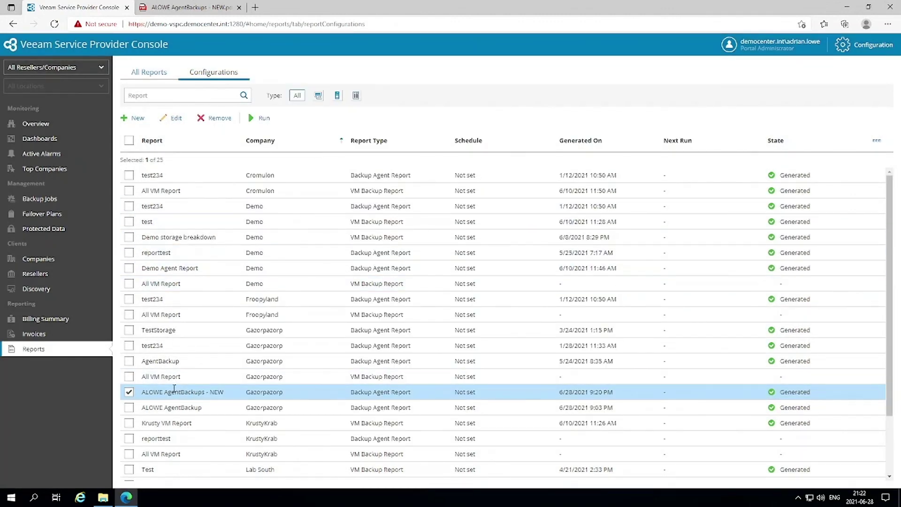
Step: Download the ALOWE AgentBackups - NEW report PDF again and open it in Edge
{"action": "left_click", "coordinate": [152, 73]}
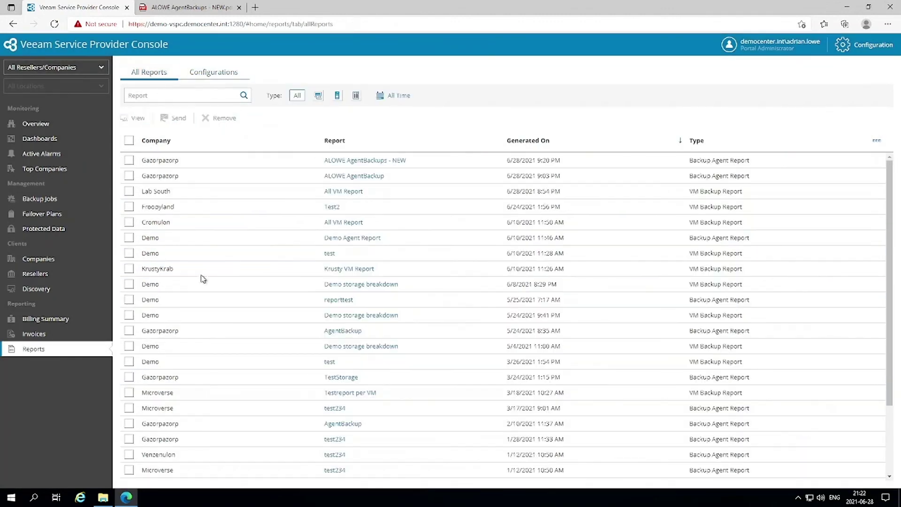
{"action": "left_click", "coordinate": [394, 162]}
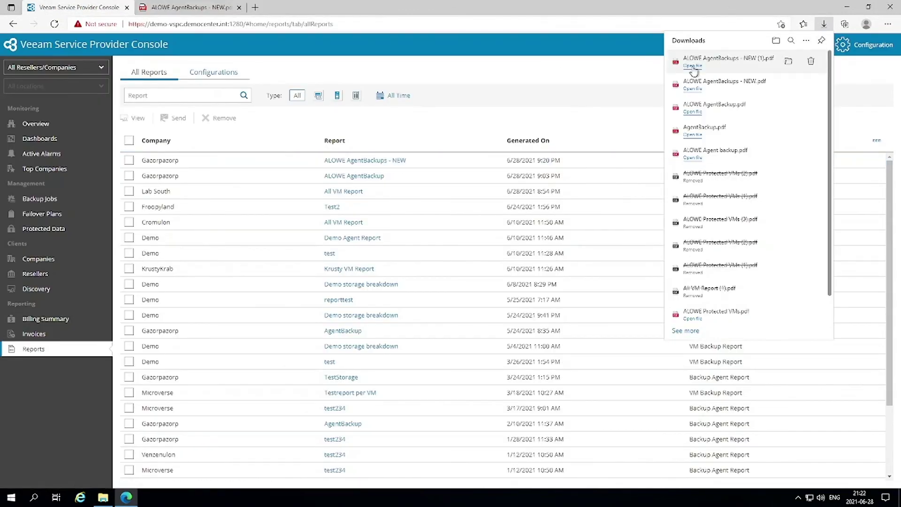
{"action": "left_click", "coordinate": [693, 66]}
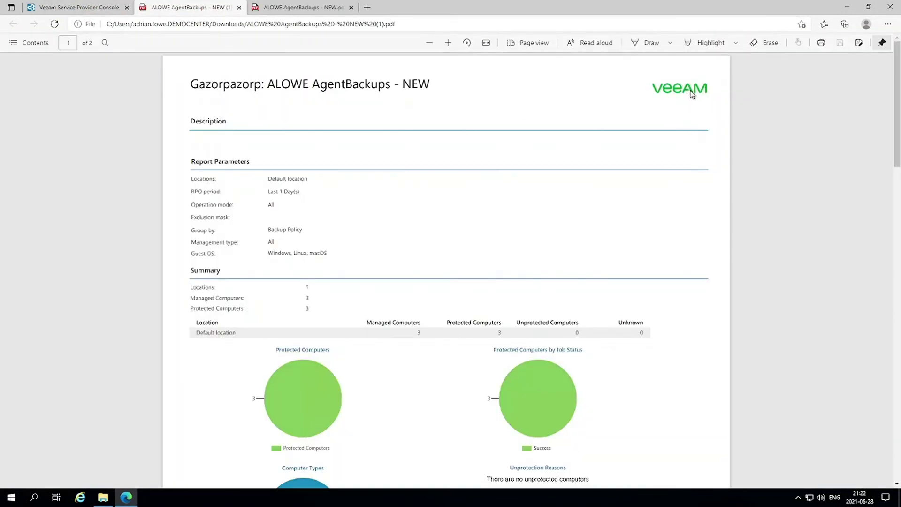
{"action": "left_click", "coordinate": [116, 9]}
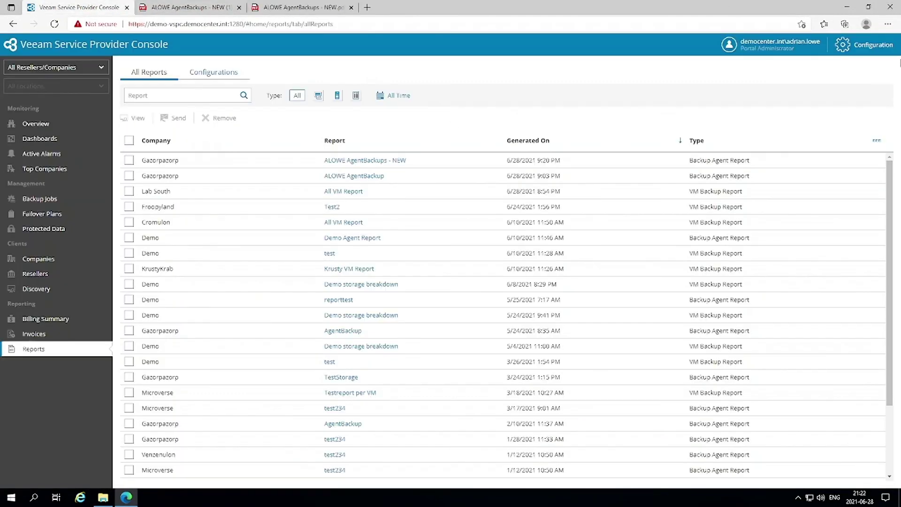
Step: Show the Company Info Portal Branding settings: Blue color scheme, portal and report logos, favicon
{"action": "left_click", "coordinate": [871, 49]}
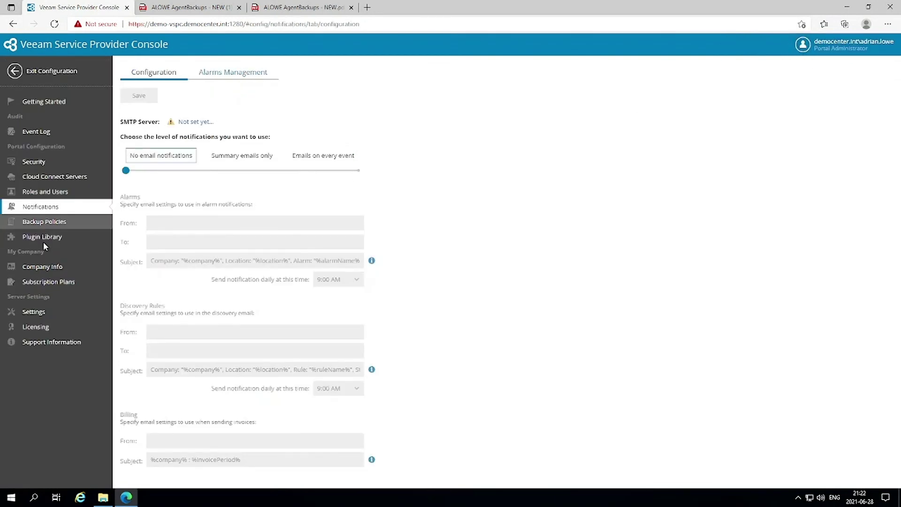
{"action": "left_click", "coordinate": [42, 268]}
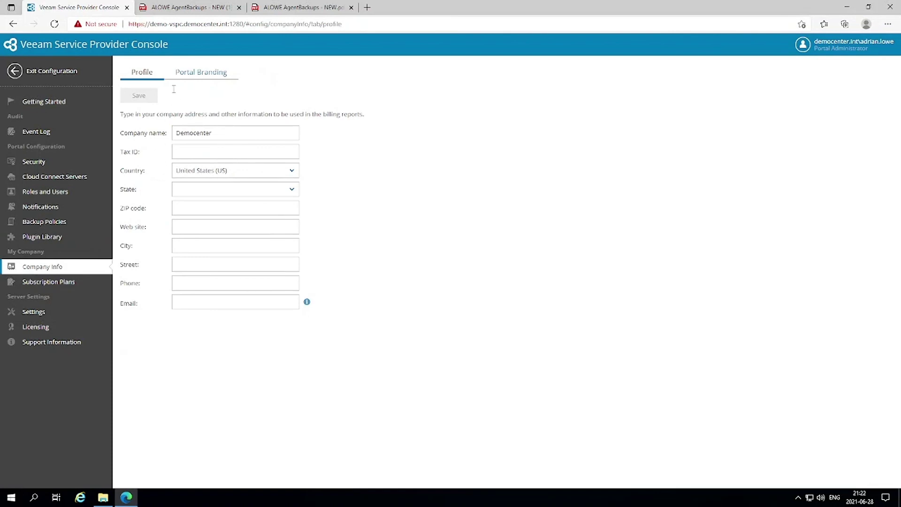
{"action": "left_click", "coordinate": [193, 74]}
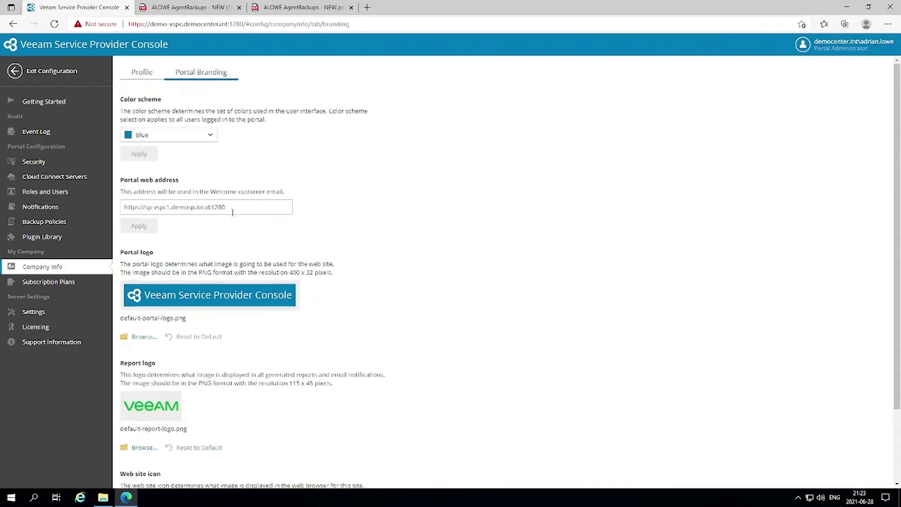
{"action": "scroll", "coordinate": [231, 258], "scroll_direction": "down", "scroll_amount": 1}
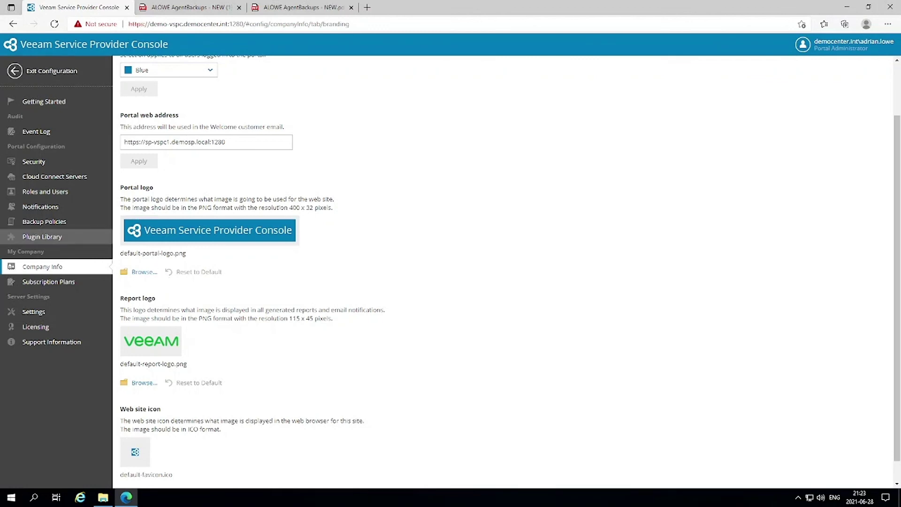
Step: Exit Configuration to get back to the Reports page's All Reports list
{"action": "left_click", "coordinate": [15, 72]}
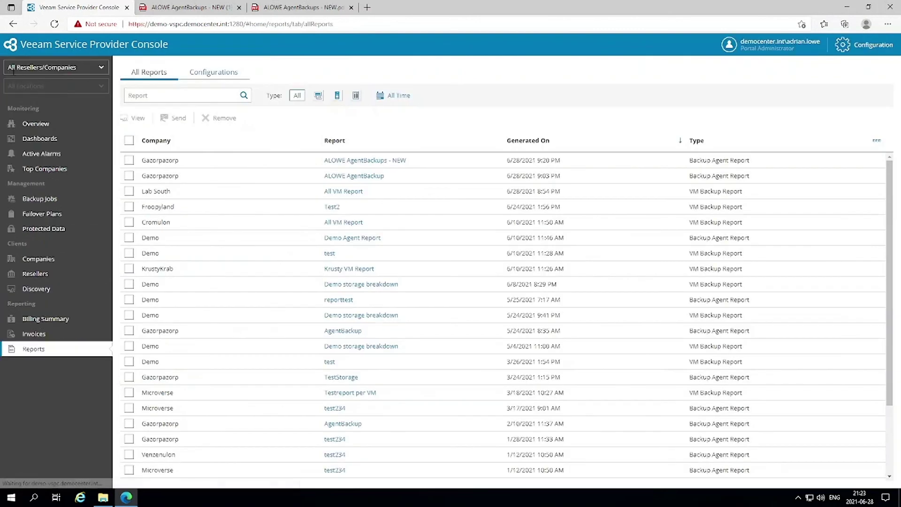